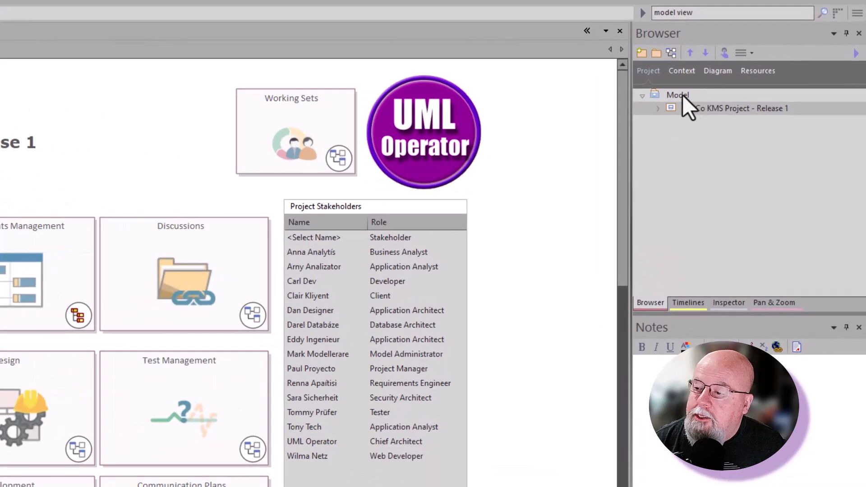
Step: Expand the OurCo KMS Project - Release 1 package in the project tree to show its contents
click(684, 96)
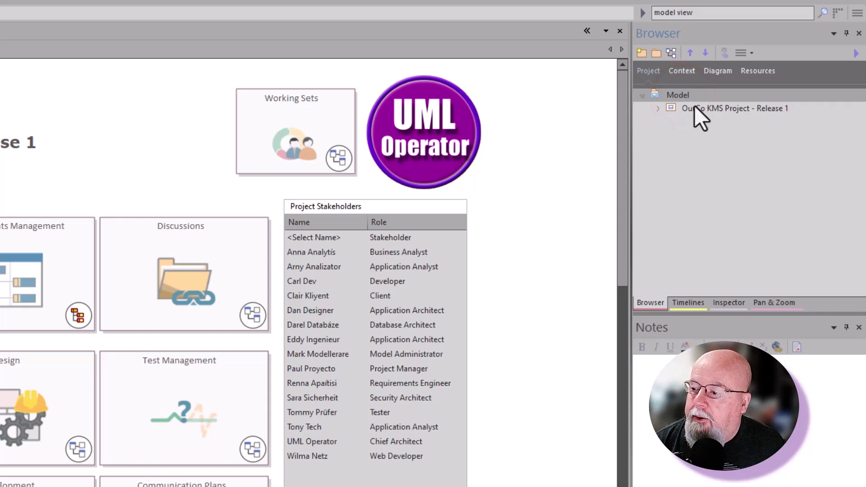
click(695, 106)
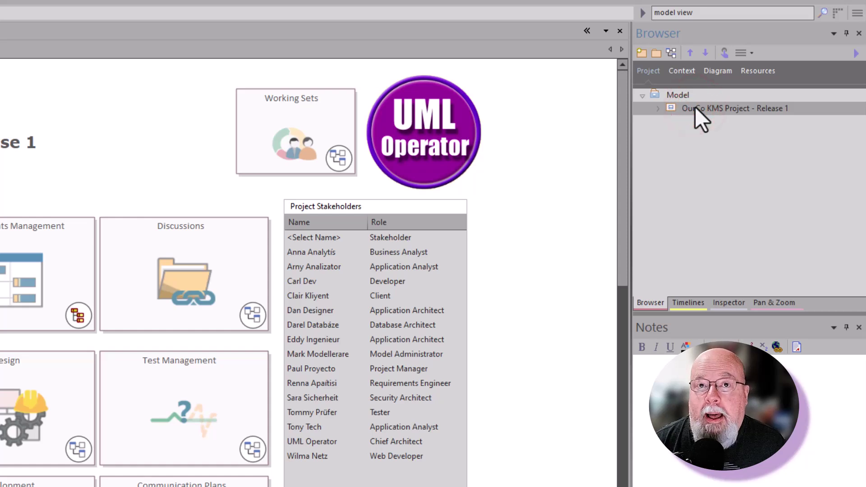
click(654, 107)
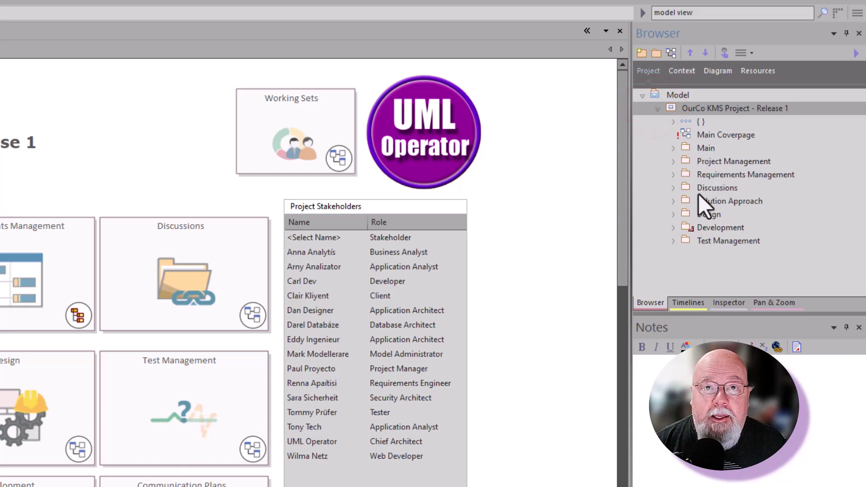
click(696, 109)
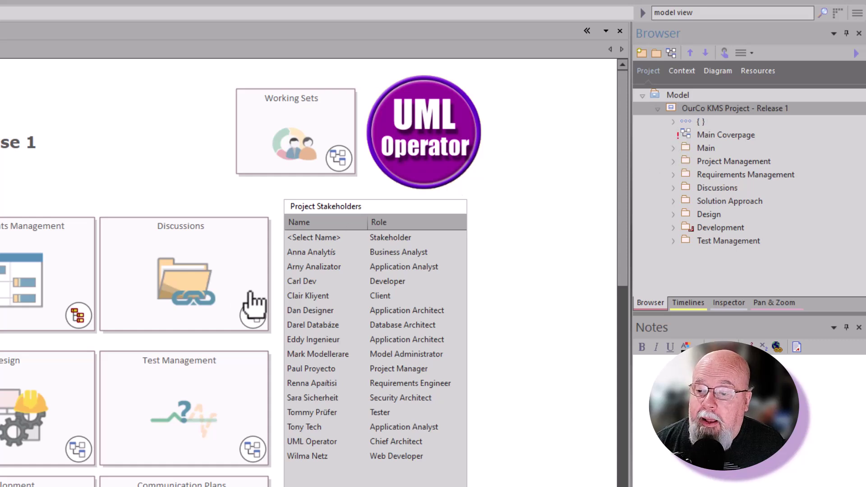
Step: Go through Discussions and Document Repository to the Model Views dashboard and select the Project Stakeholders view
double_click(170, 299)
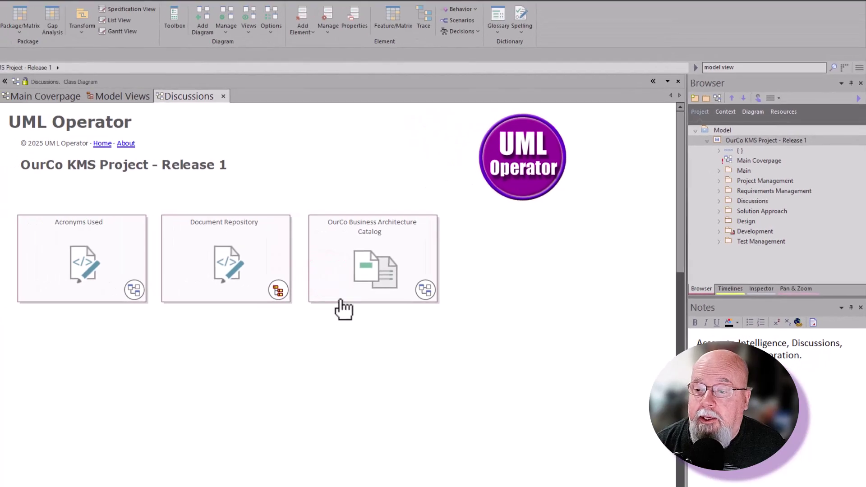
double_click(244, 271)
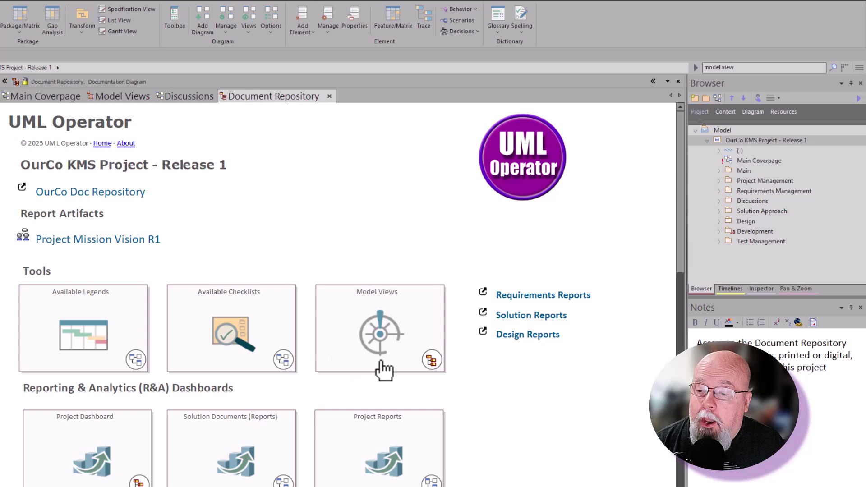
double_click(361, 348)
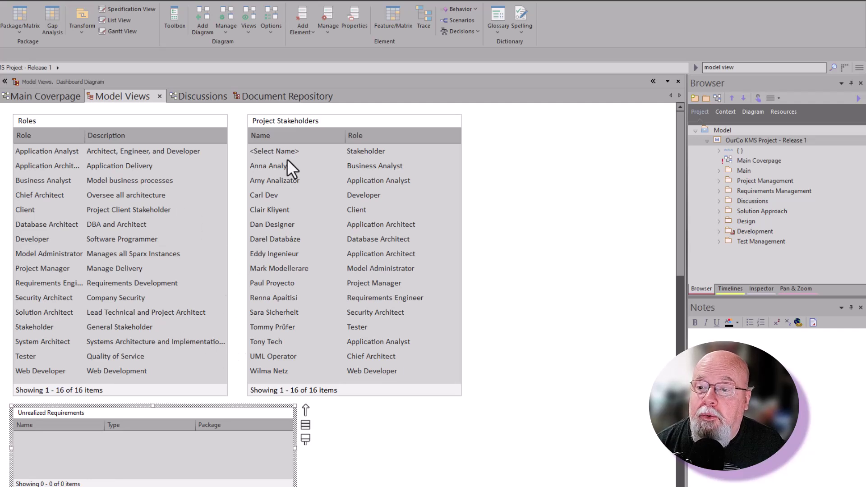
click(295, 122)
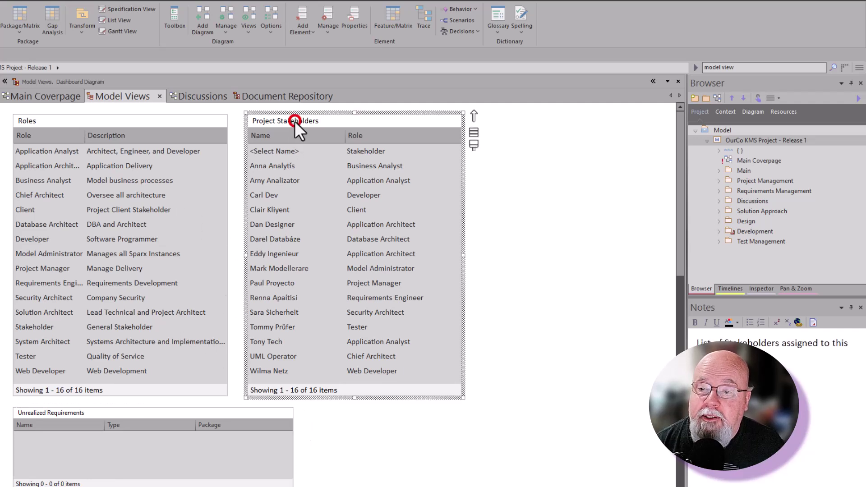
Step: Return to the Main Coverpage diagram and examine the Project Stakeholders list placed there
click(42, 93)
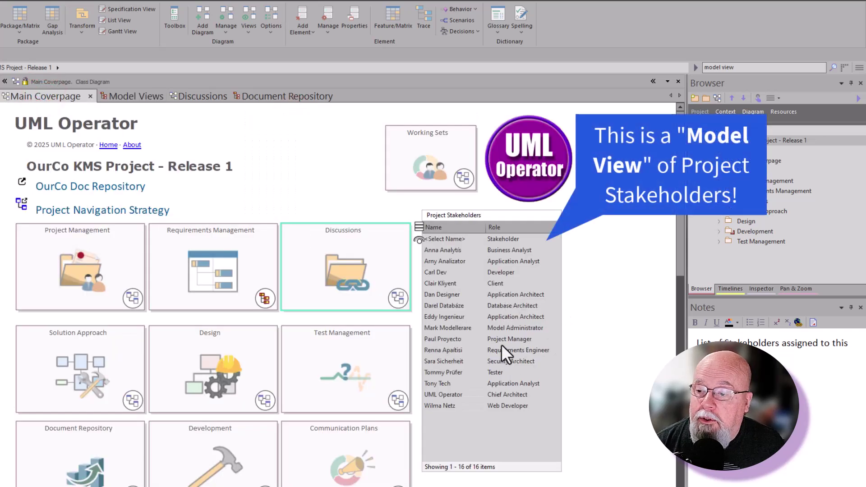
click(500, 331)
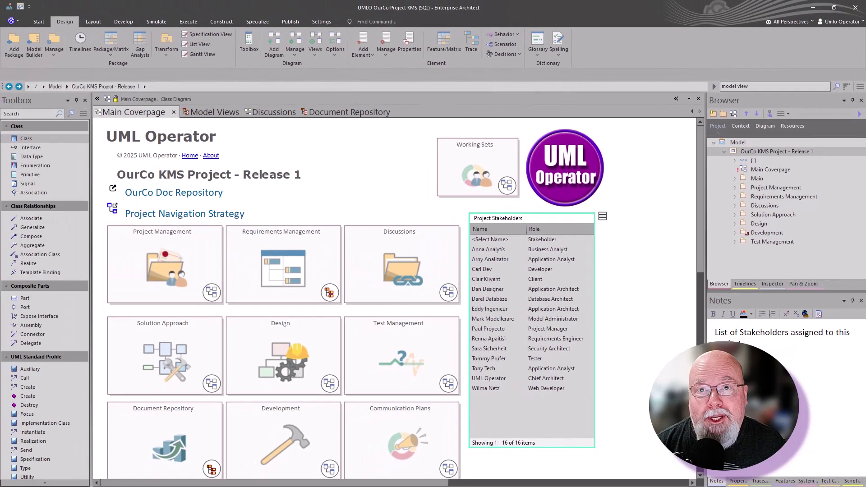
click(221, 218)
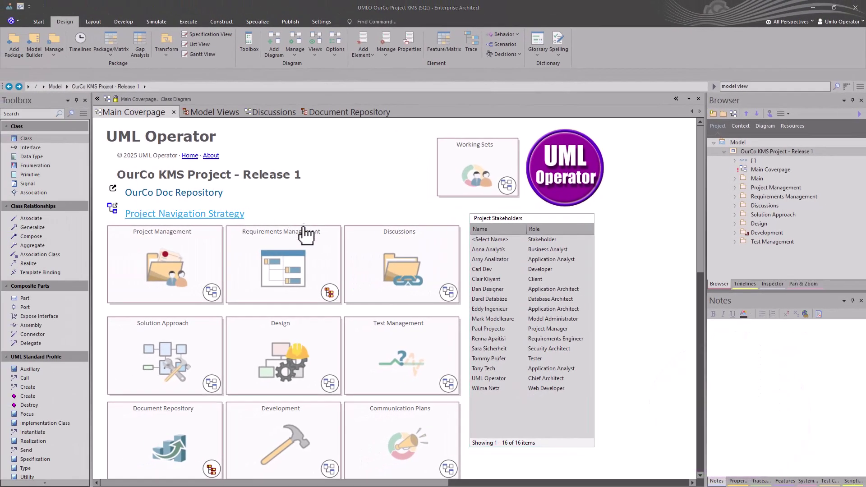
Step: Open the Business Requirements diagram through Requirements Management and select its five business requirements together
double_click(286, 269)
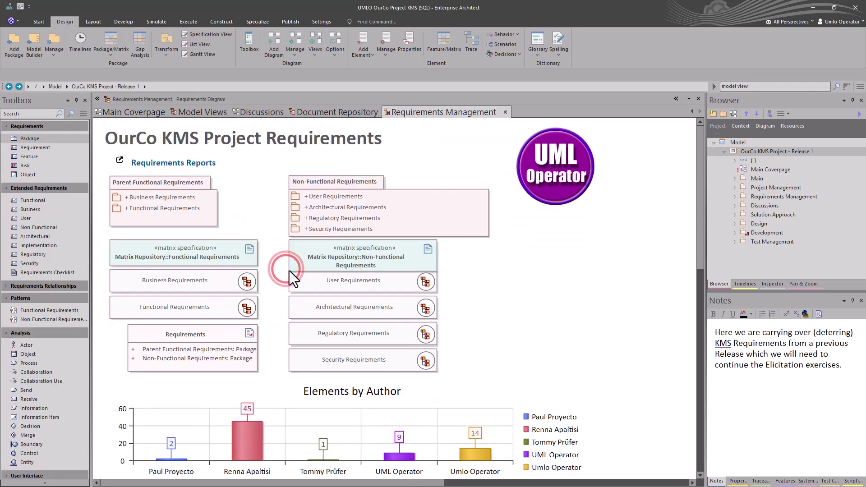
double_click(165, 294)
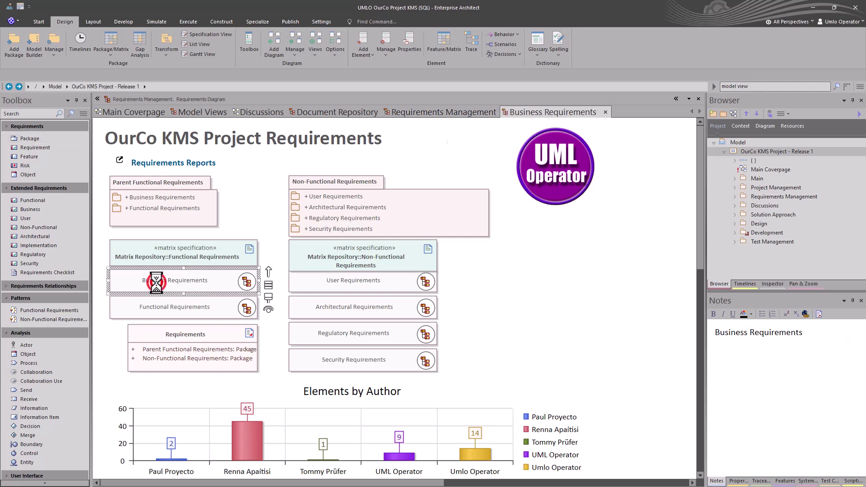
drag(235, 303, 159, 160)
click(232, 326)
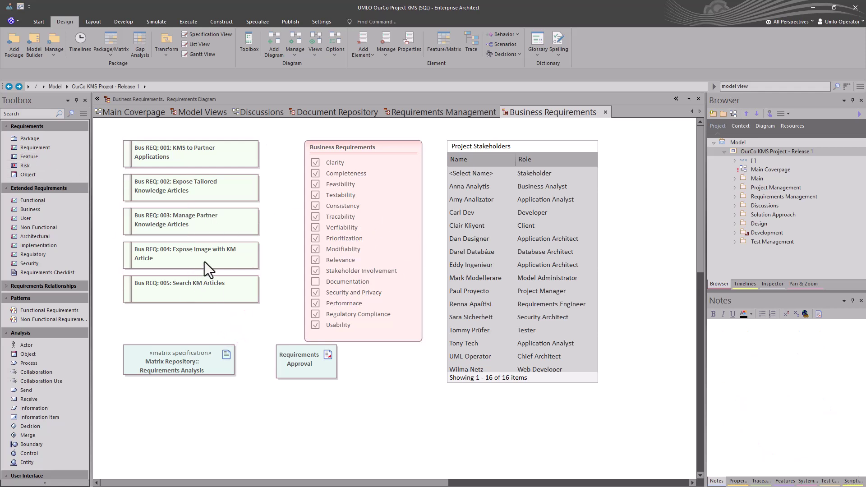
drag(212, 308, 151, 156)
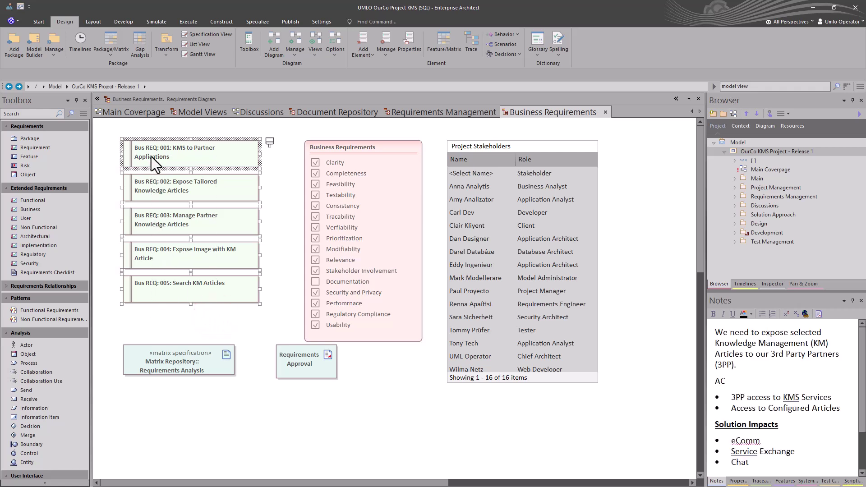
click(180, 336)
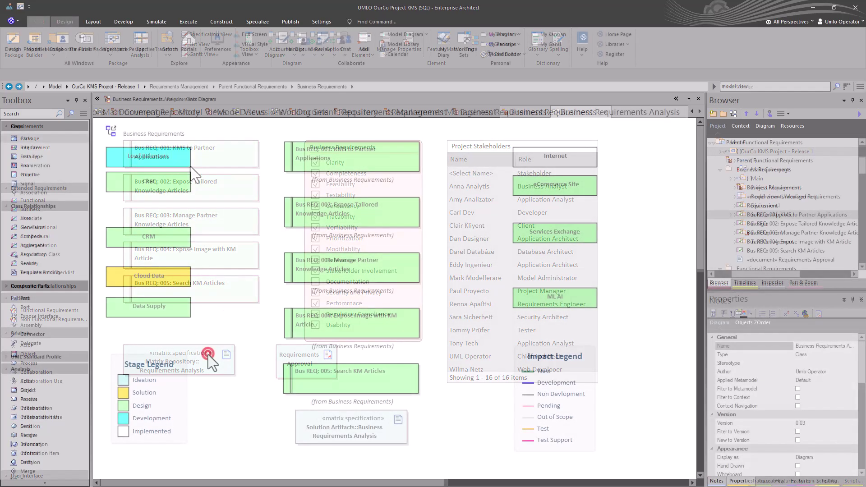
Step: Enable Show Relationships in the connector properties of the Business Requirements Analysis diagram
double_click(208, 354)
click(343, 269)
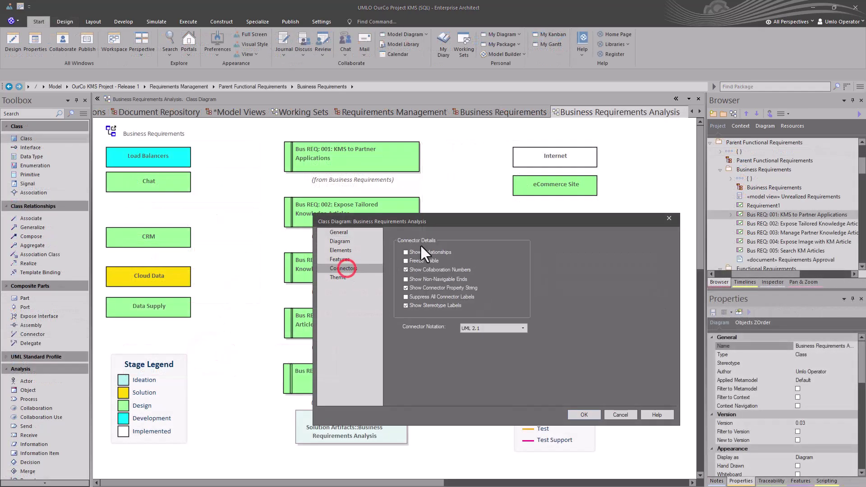
click(406, 252)
click(583, 414)
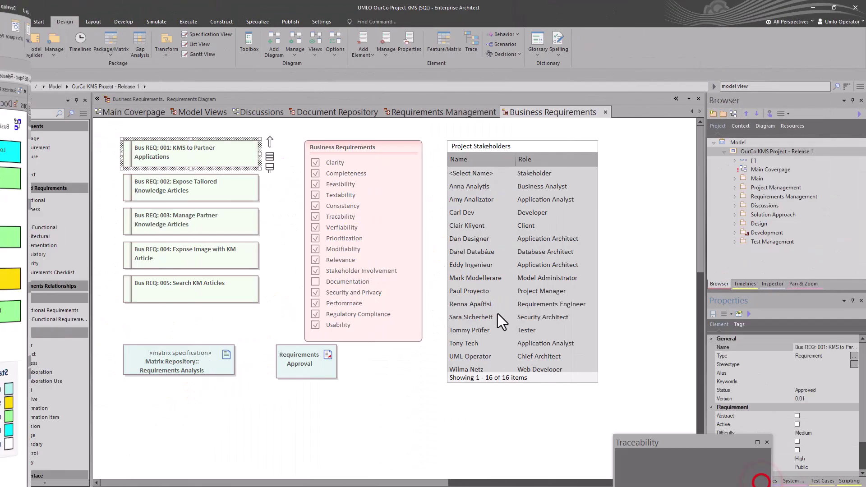
Step: Place the Traceability window beside the business requirements and examine the elements realizing Bus REQ: 001
drag(751, 412, 293, 142)
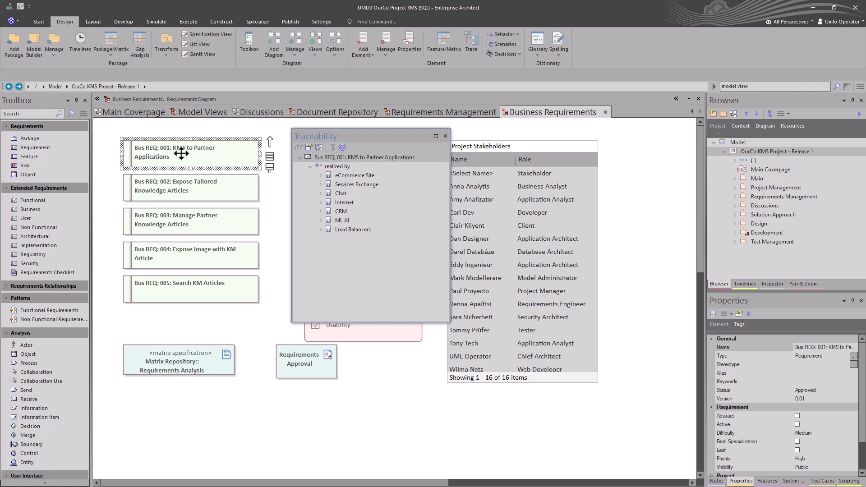
click(343, 175)
click(344, 183)
click(345, 192)
click(345, 203)
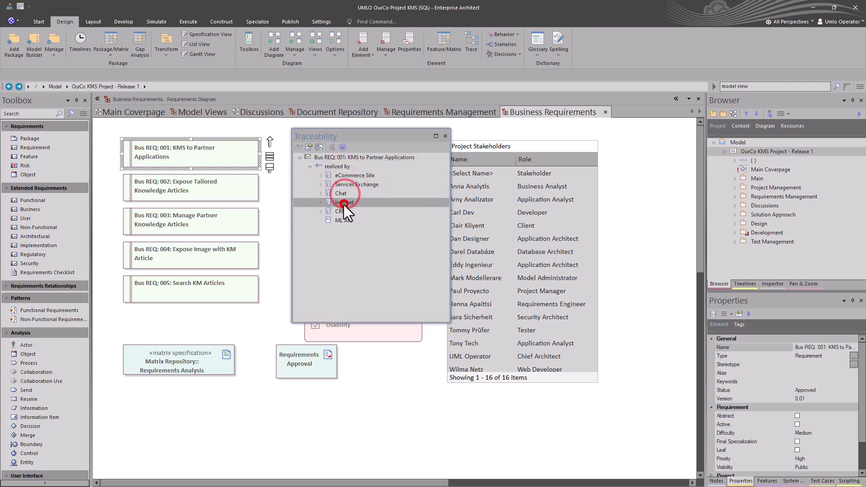
Step: Check the traceability of business requirements 002 through 005 one after another
click(223, 189)
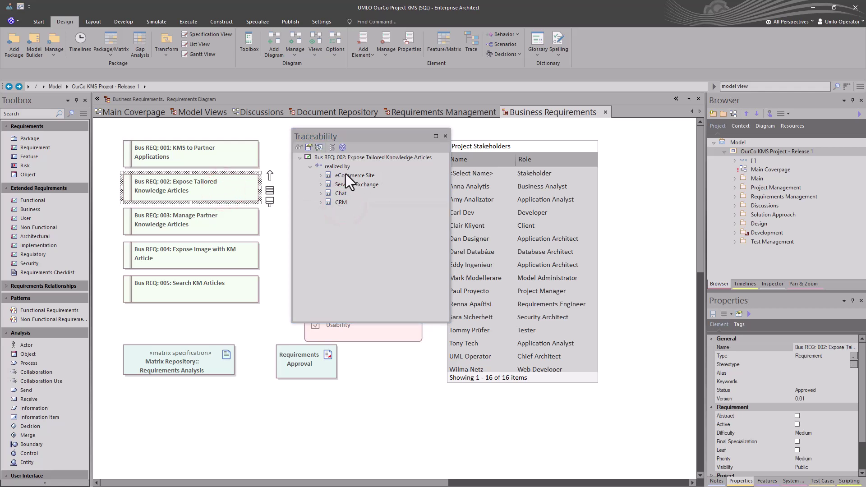
click(233, 222)
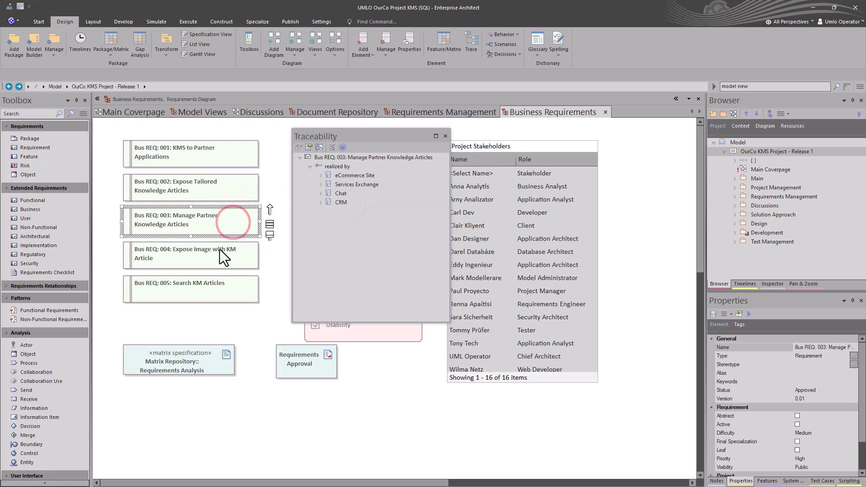
click(200, 258)
click(209, 289)
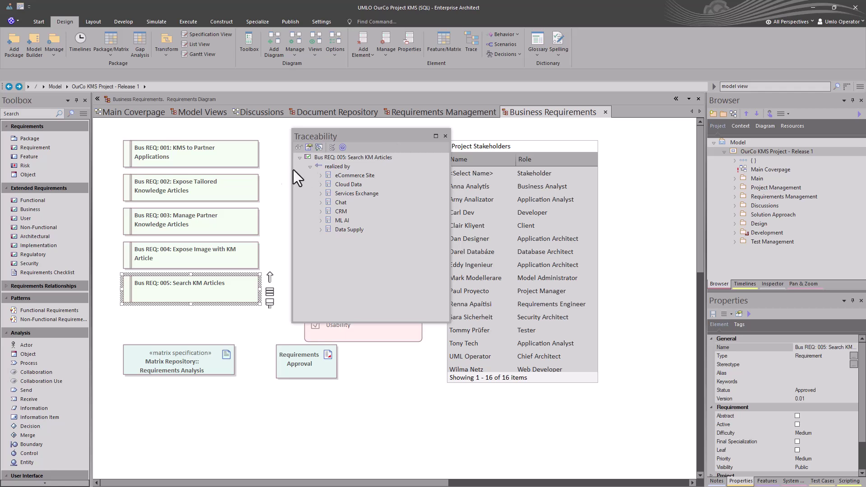
Step: Find the eCommerce Site element in all diagrams and open the Solution Building Blocks diagram
right_click(345, 175)
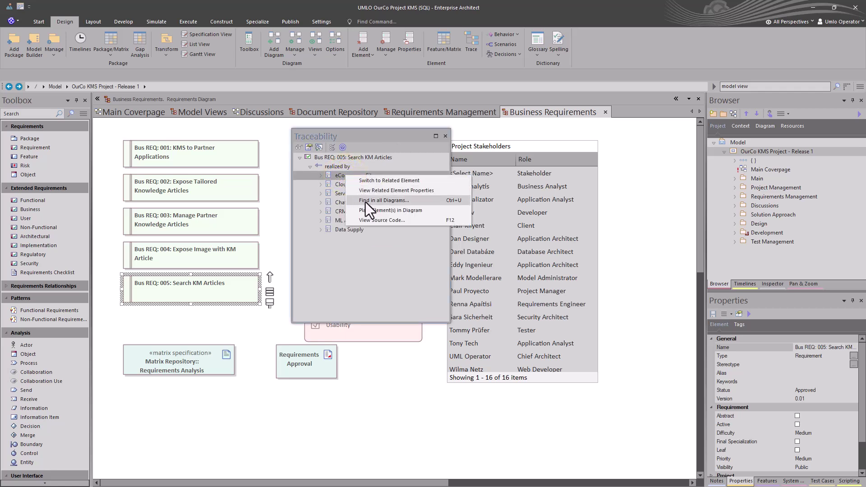
click(389, 201)
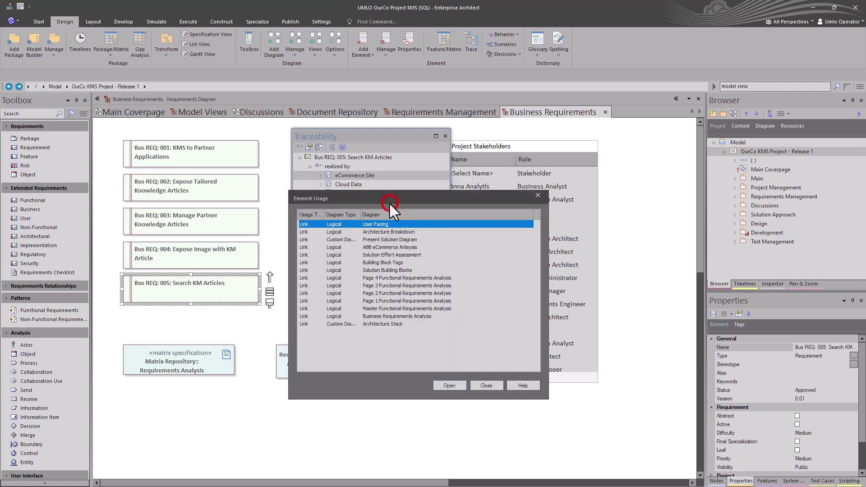
click(383, 269)
click(450, 386)
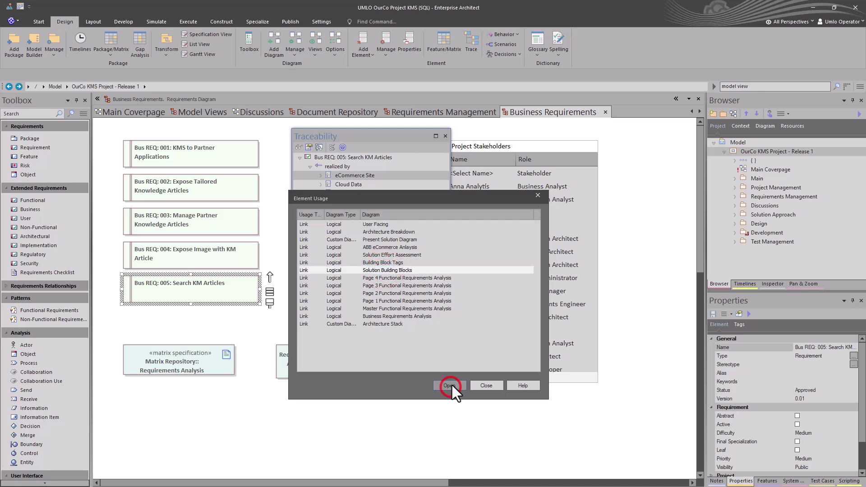
Step: Move the Traceability window aside and examine which requirements the Services Exchange building block implements
drag(377, 134, 457, 143)
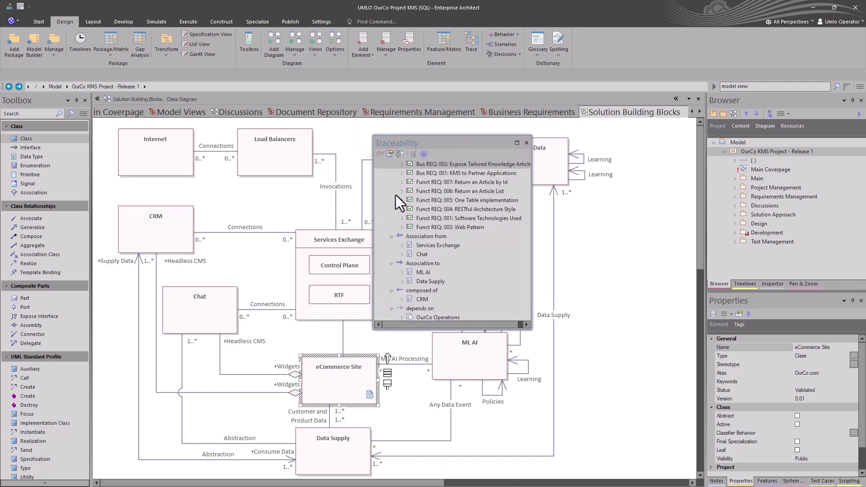
click(337, 245)
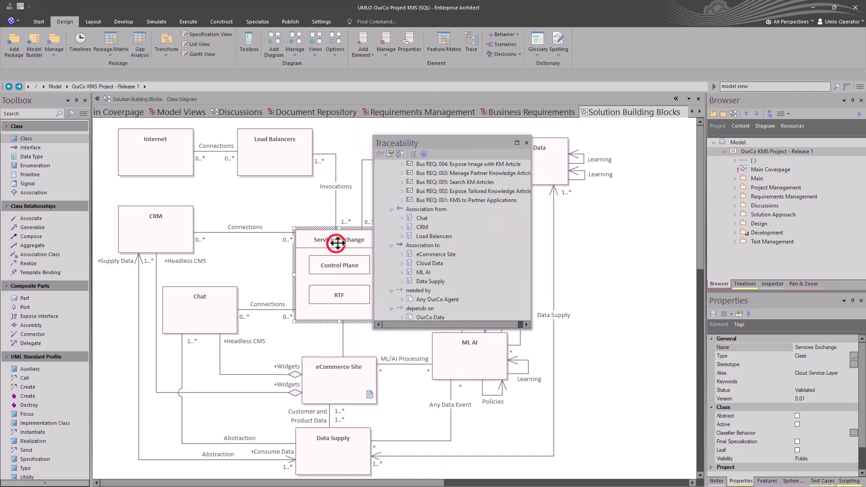
scroll(446, 199, up, 1)
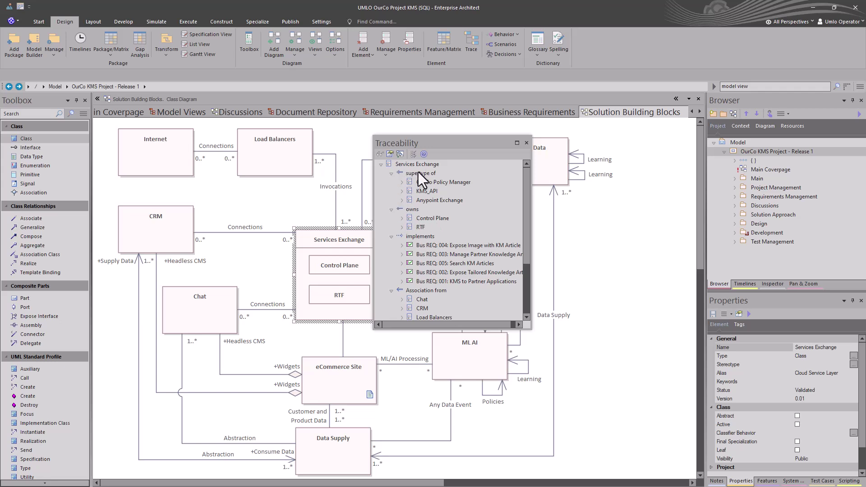
click(411, 237)
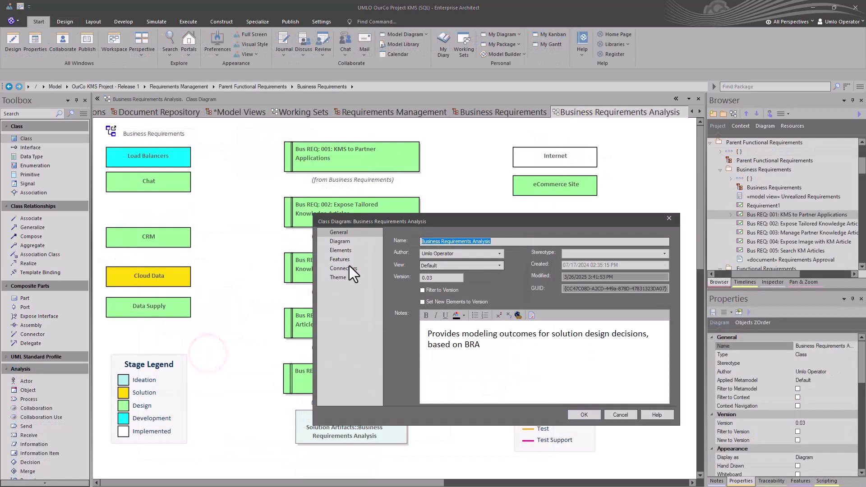
Step: Turn on the display of relationships in the Business Requirements Analysis diagram's connector settings
click(345, 269)
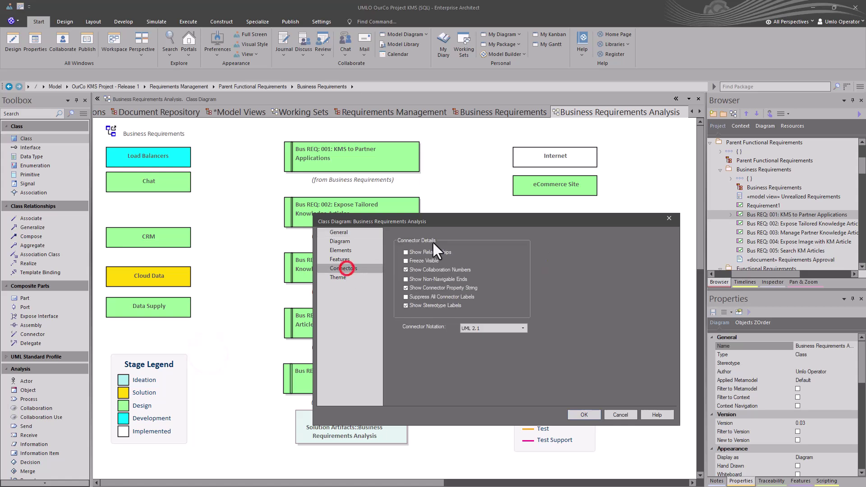
click(406, 253)
click(582, 415)
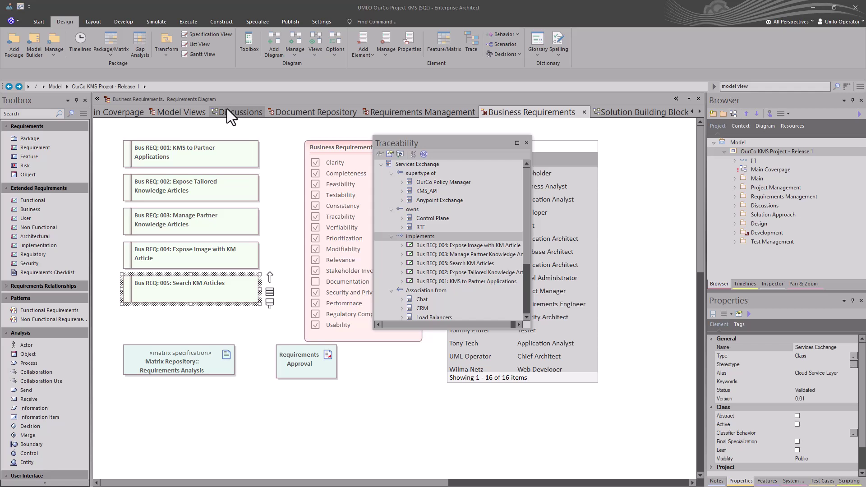
Step: Read the notes of the Unrealized Requirements view on the Model Views dashboard and copy that view
click(182, 113)
click(227, 420)
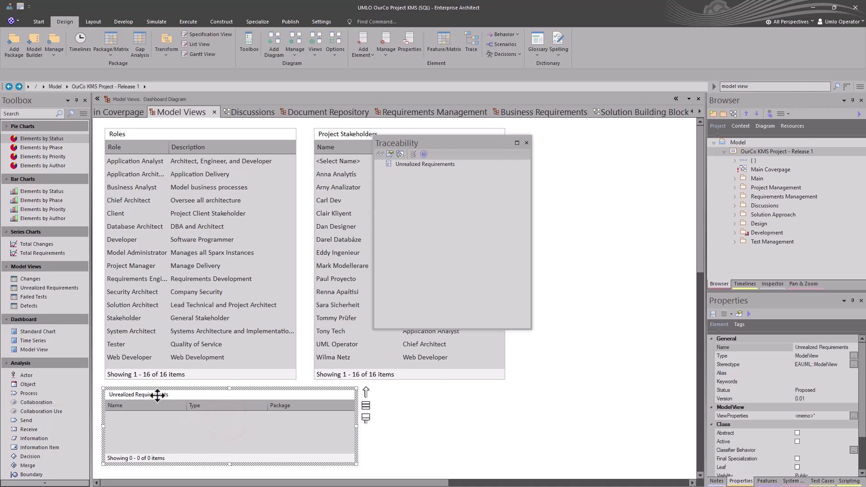
click(709, 482)
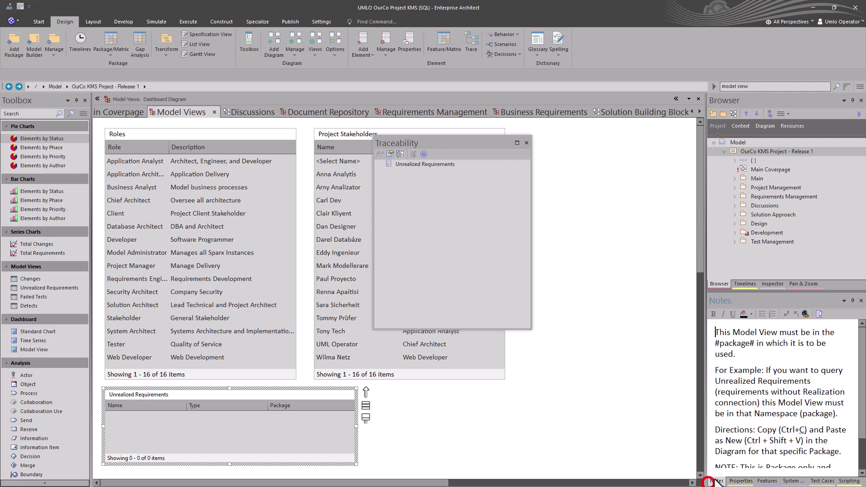
scroll(750, 394, down, 1)
scroll(750, 394, up, 1)
key(ctrl+c)
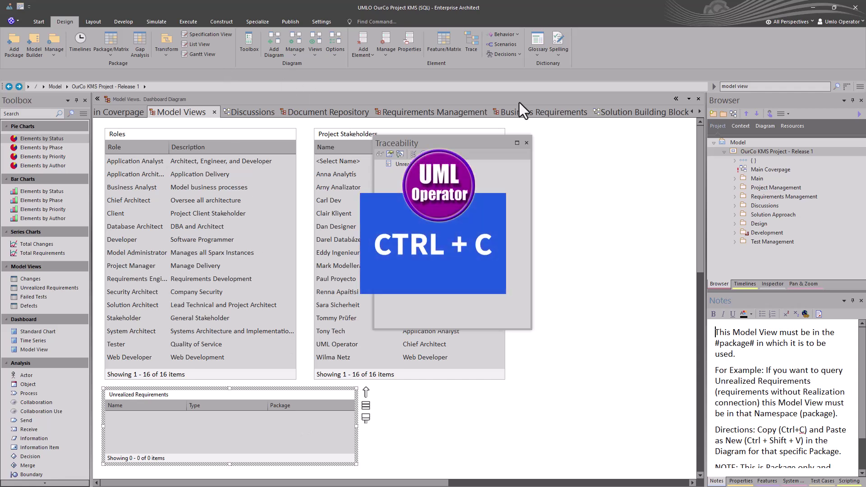
Step: Paste the copied Unrealized Requirements view as a new element into the Business Requirements diagram and place it below the matrix specification
click(535, 113)
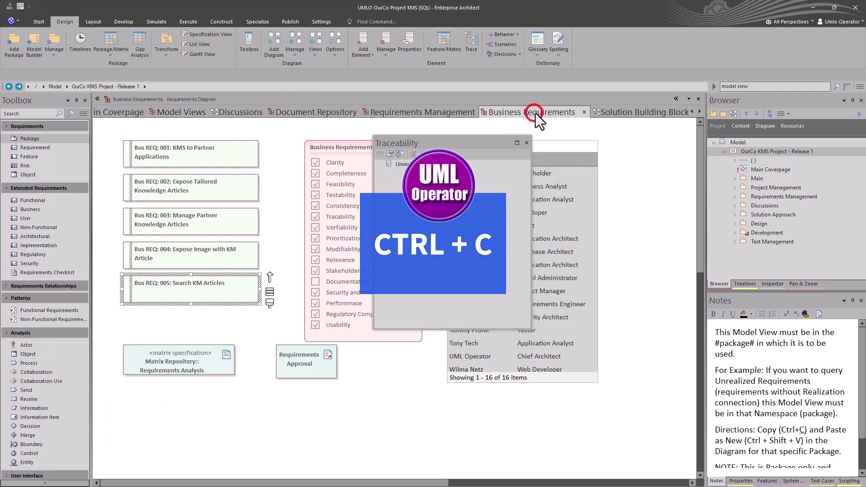
click(214, 417)
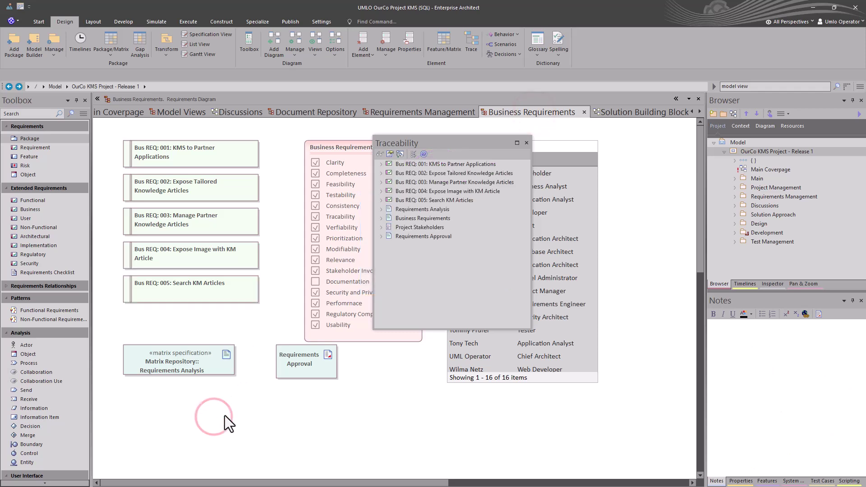
key(ctrl+shift+v)
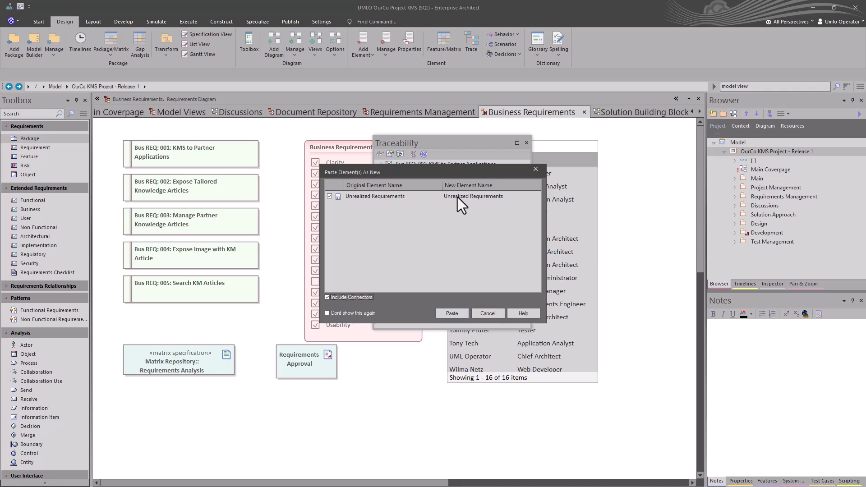
click(450, 314)
click(273, 473)
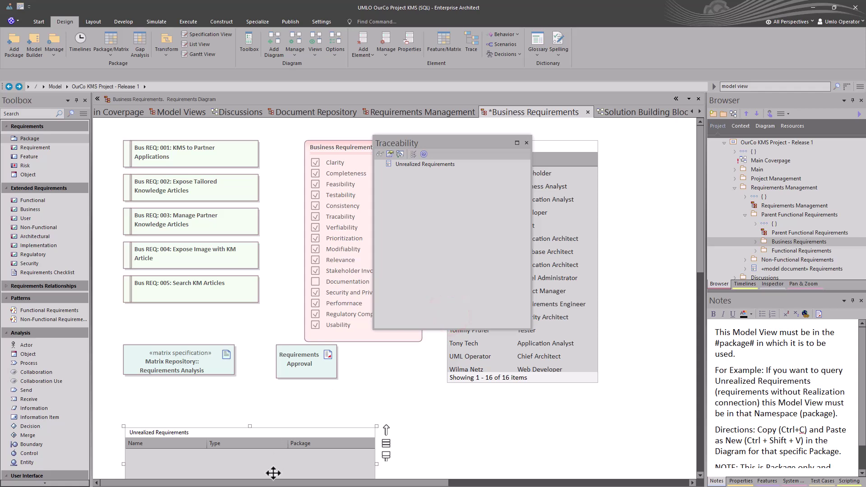
drag(273, 443, 274, 434)
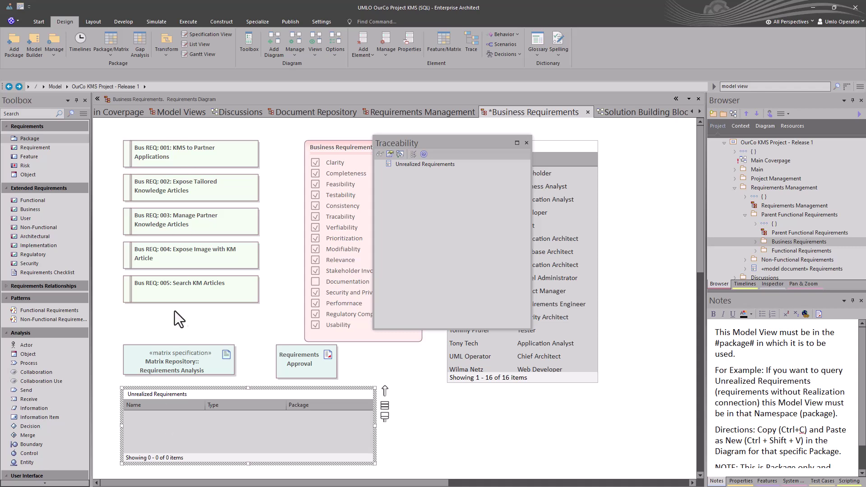
Step: Examine the custom SQL source of the pasted Unrealized Requirements view, including its 'Requirement' object type filter
double_click(215, 435)
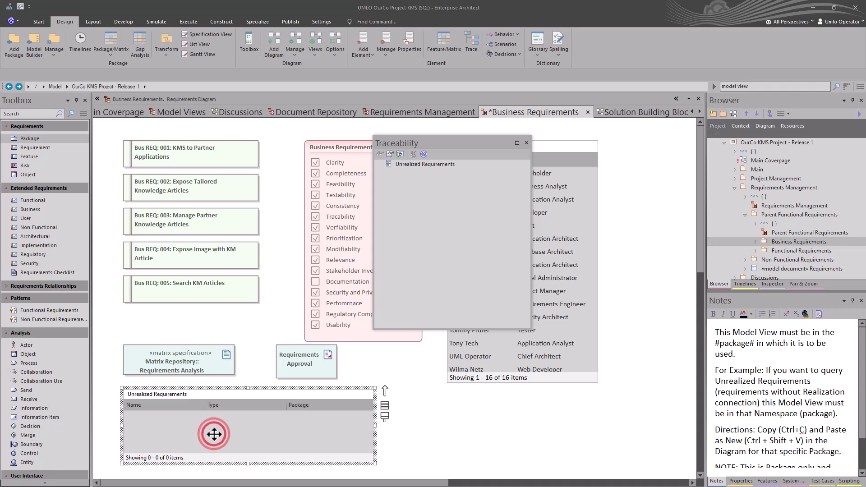
click(437, 323)
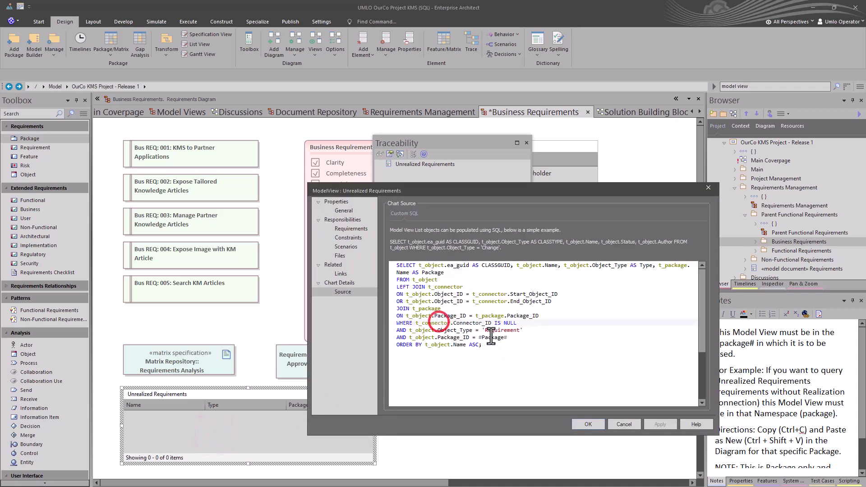
drag(485, 345, 393, 262)
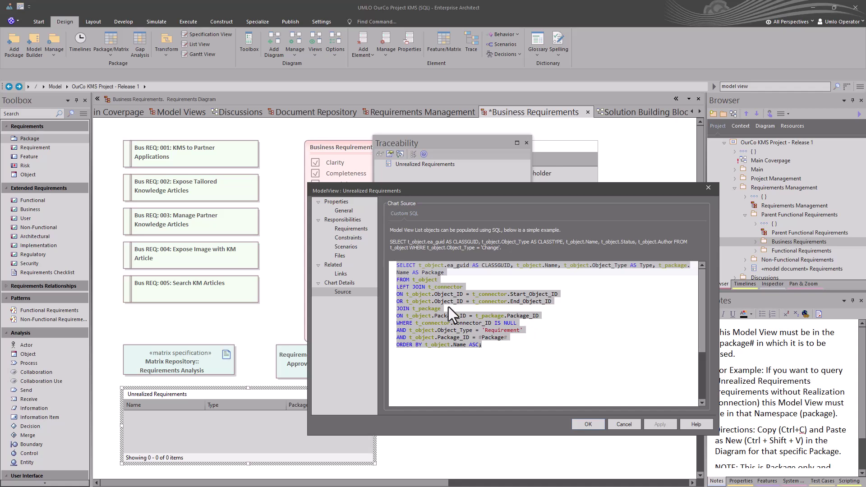
click(499, 351)
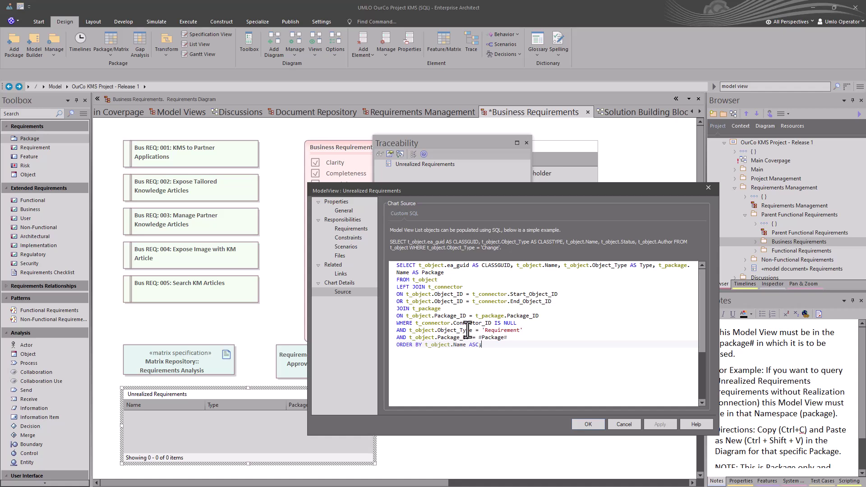
click(484, 330)
double_click(485, 330)
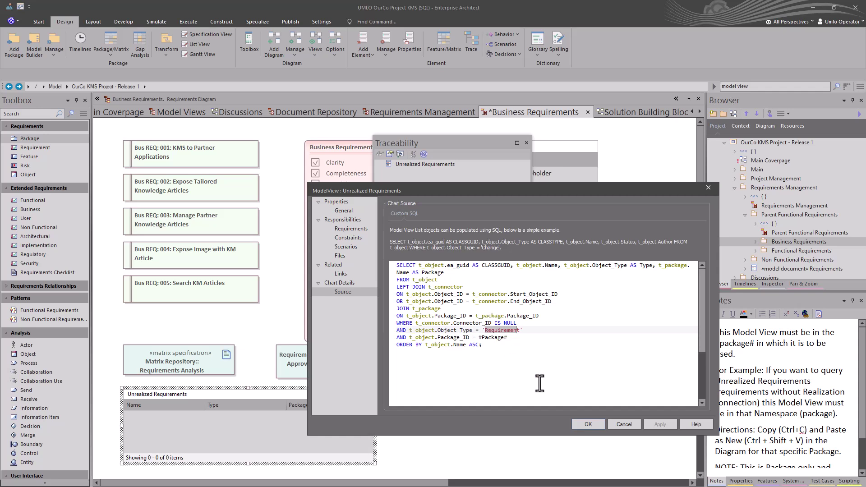
click(587, 425)
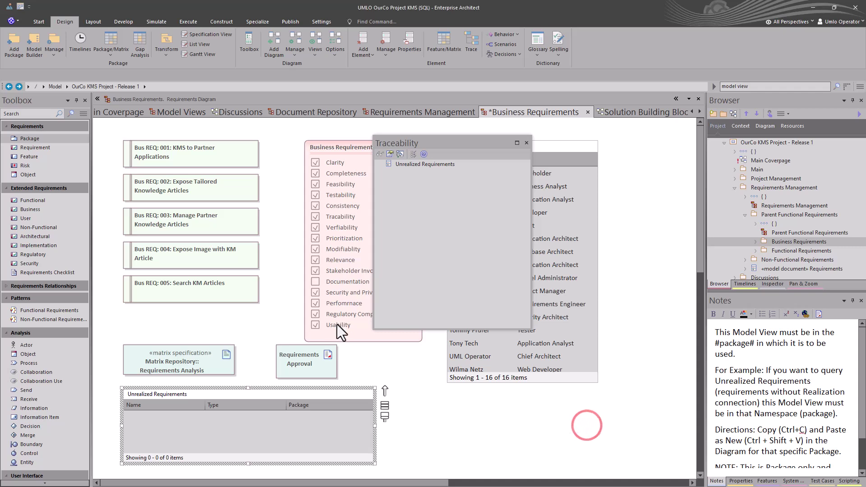
Step: Add a new Requirement element below Bus REQ: 005 in the Business Requirements diagram and save the diagram
click(41, 145)
click(125, 311)
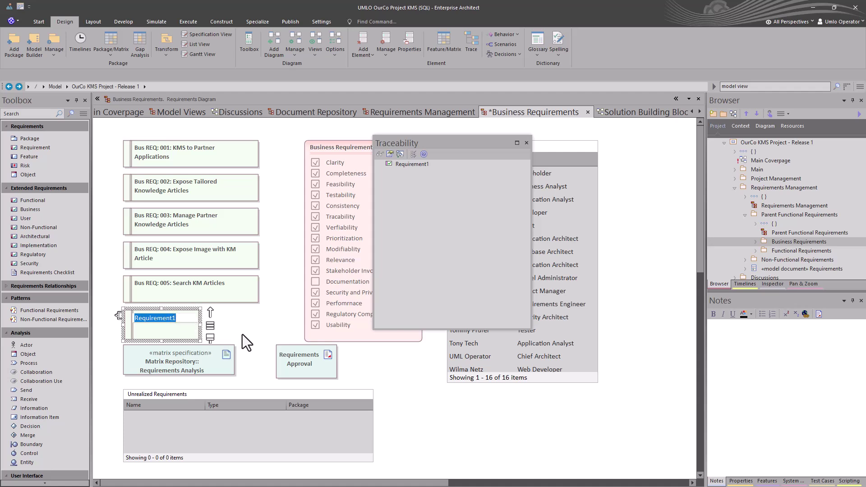
click(256, 329)
key(ctrl+s)
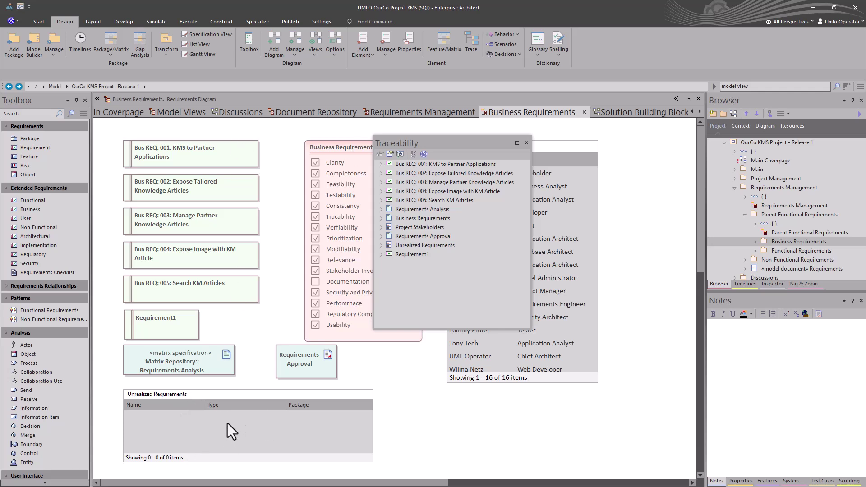
Step: Refresh the Unrealized Requirements list in the Business Requirements diagram and check the new requirement's traceability
click(204, 429)
right_click(204, 428)
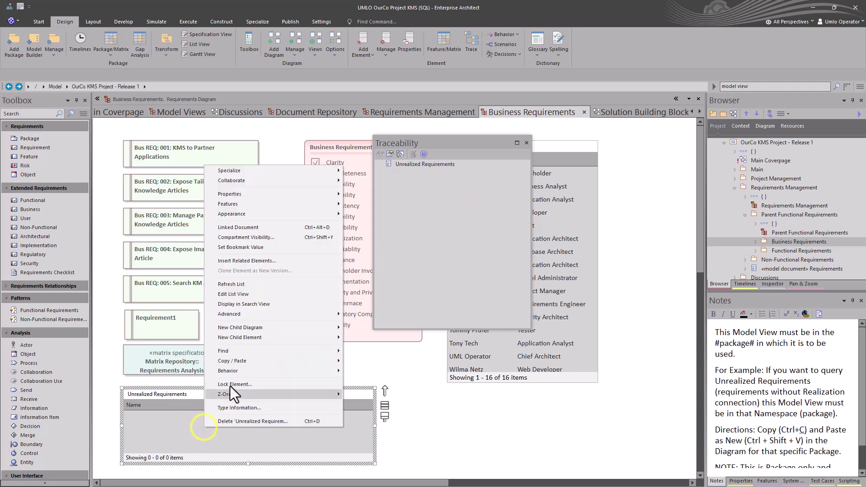
click(239, 284)
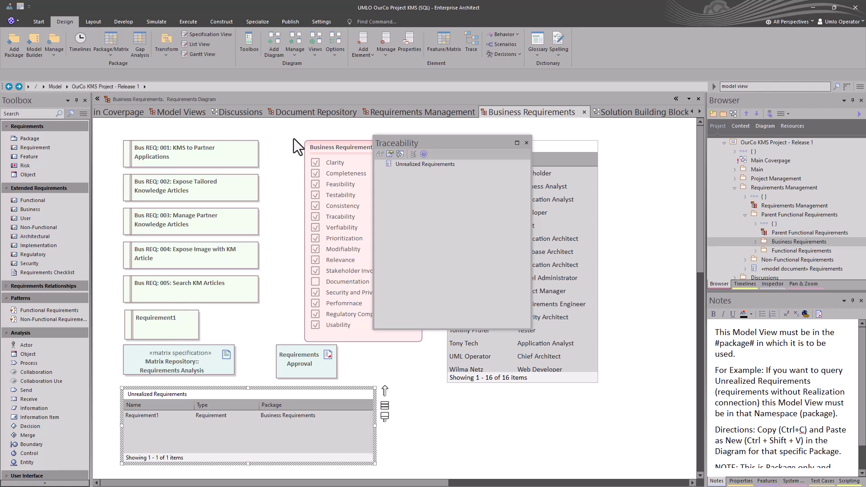
click(455, 141)
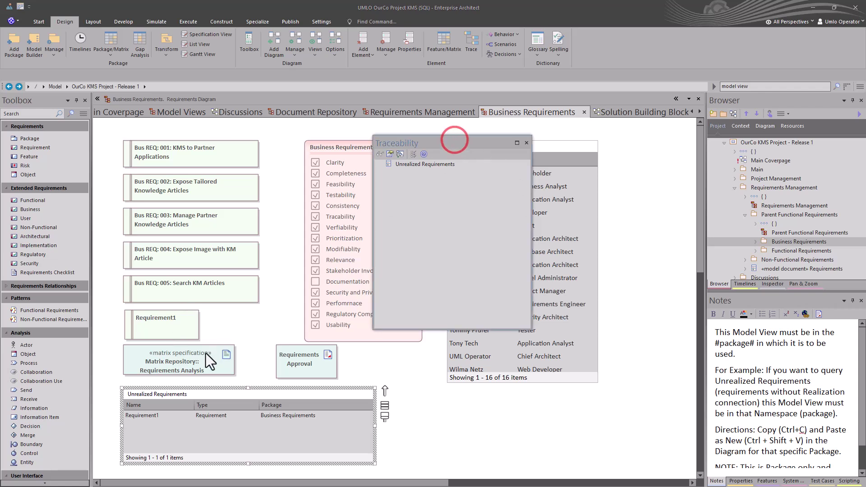
click(176, 333)
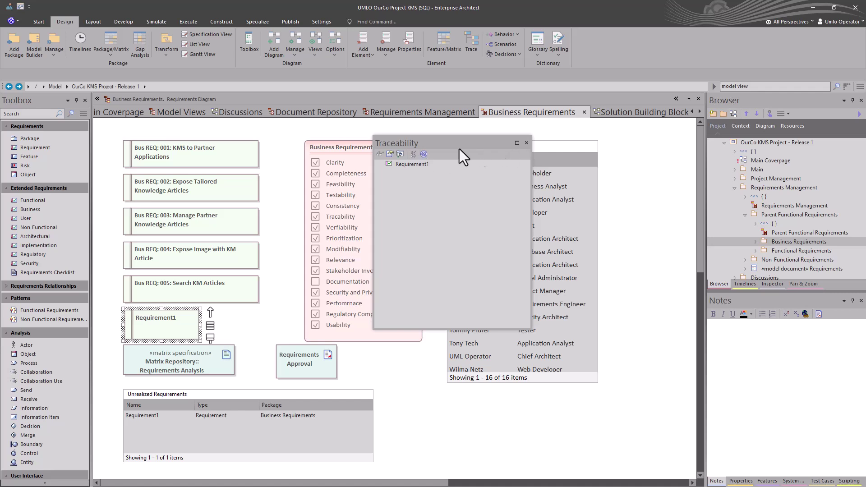
Step: Open the Functional Requirements diagram from Requirements Management, move the Traceability window aside, and refresh the Unrealized Requirements list
click(408, 112)
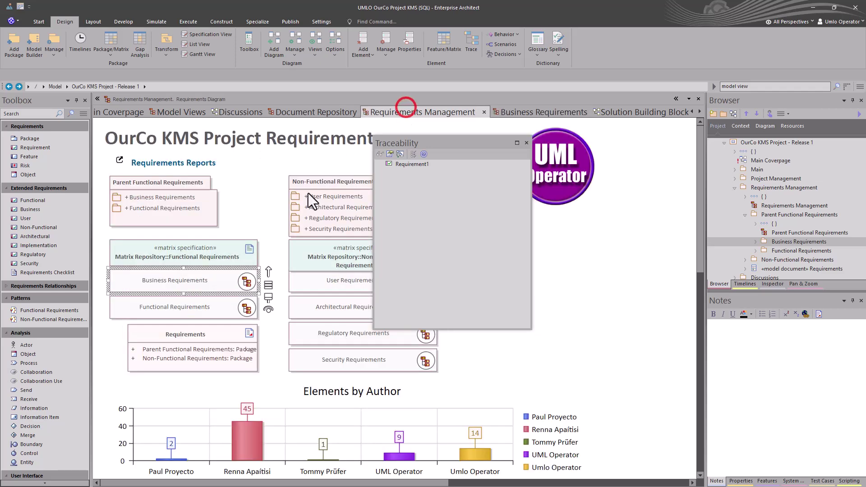
double_click(199, 314)
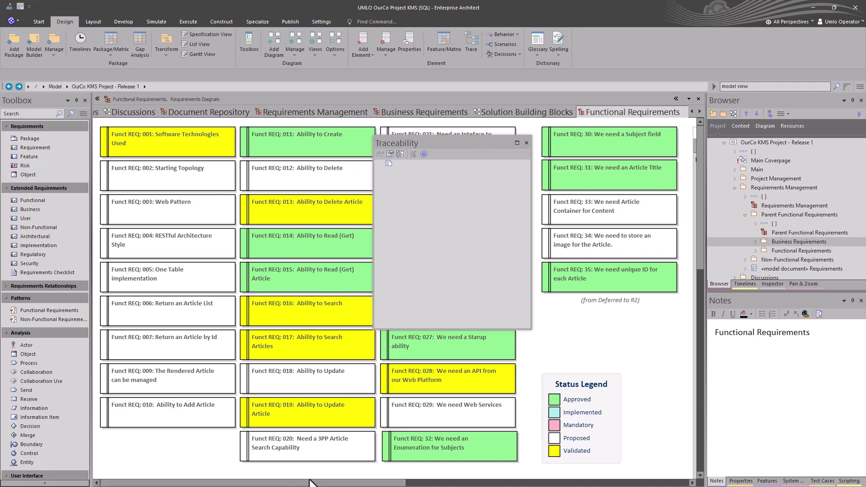
drag(312, 484, 493, 485)
drag(467, 153, 314, 183)
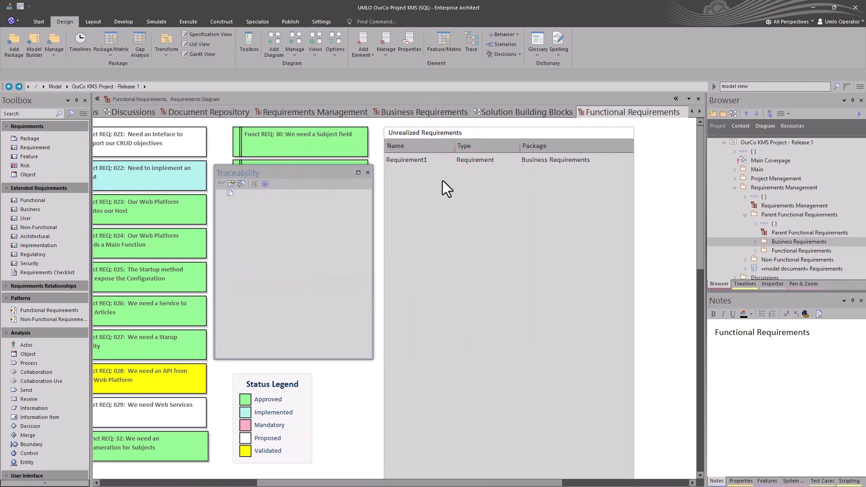
click(429, 196)
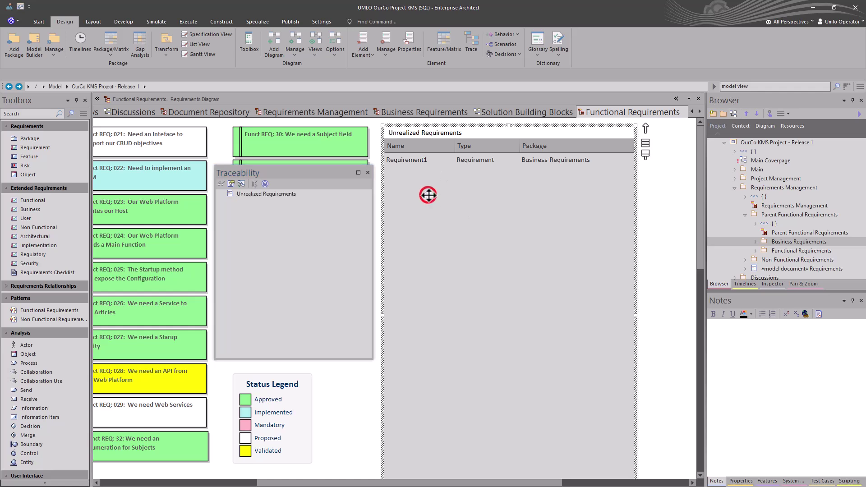
right_click(429, 196)
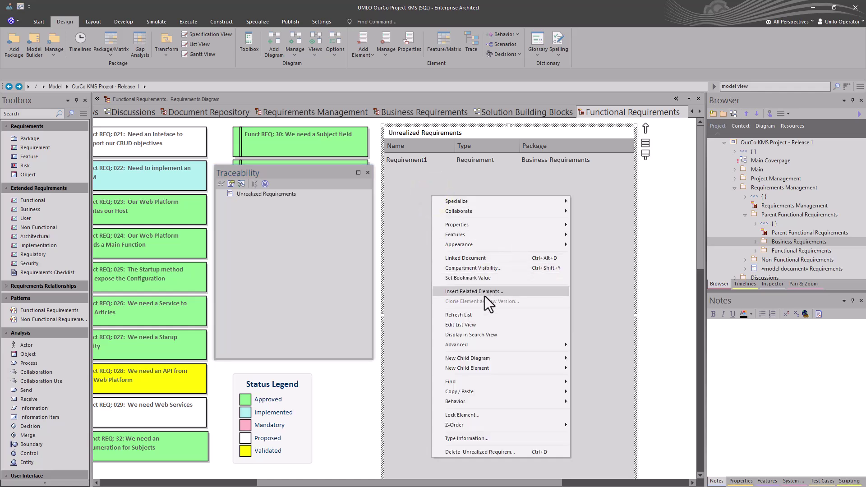
click(480, 315)
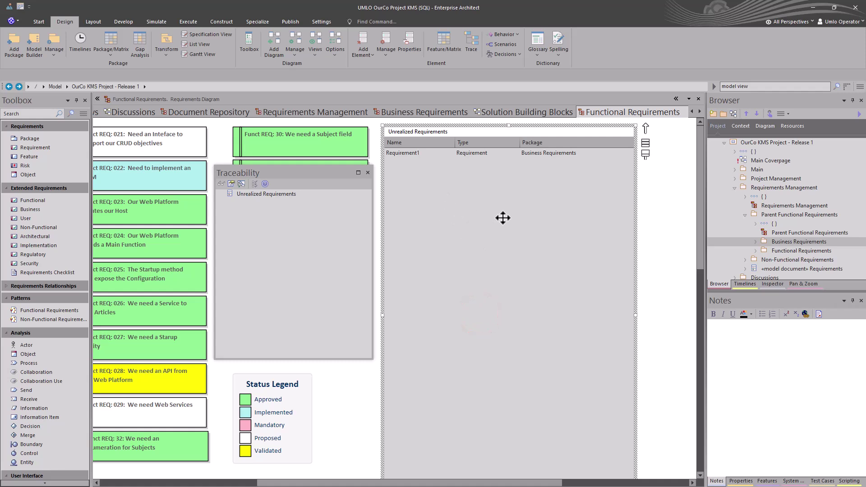
Step: Select and expand the Functional Requirements package in the project tree and refresh the Unrealized Requirements list for that package
click(810, 242)
click(795, 251)
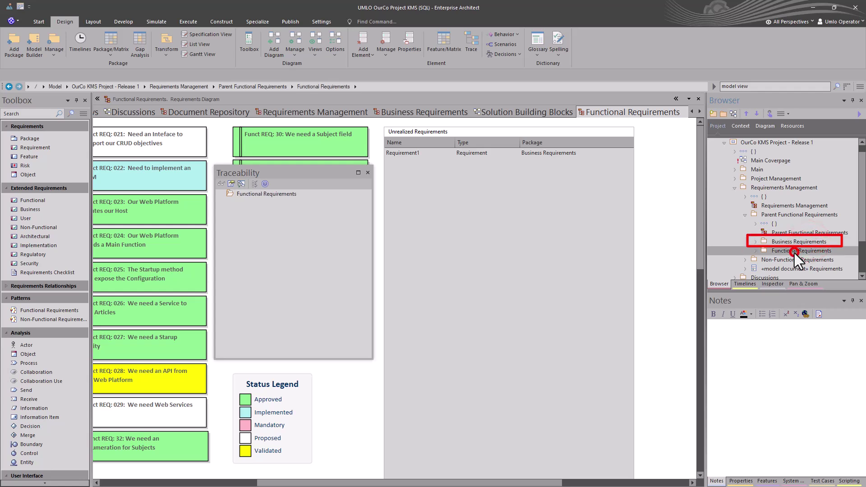
click(755, 252)
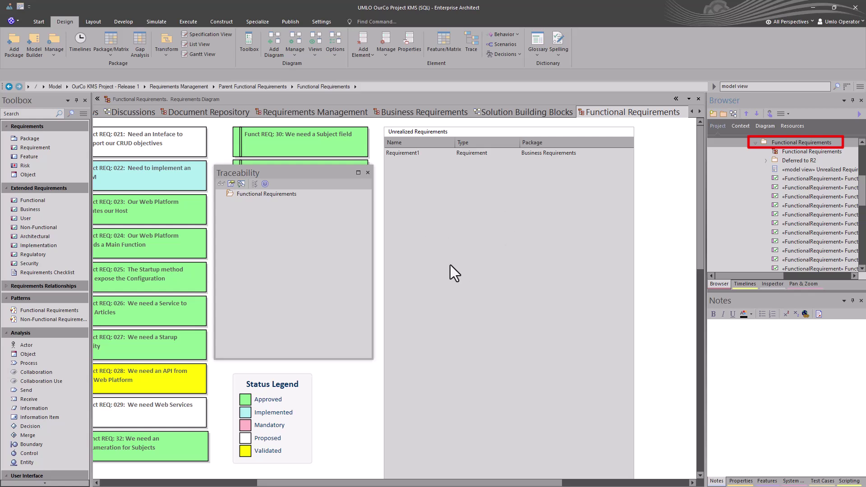
right_click(465, 228)
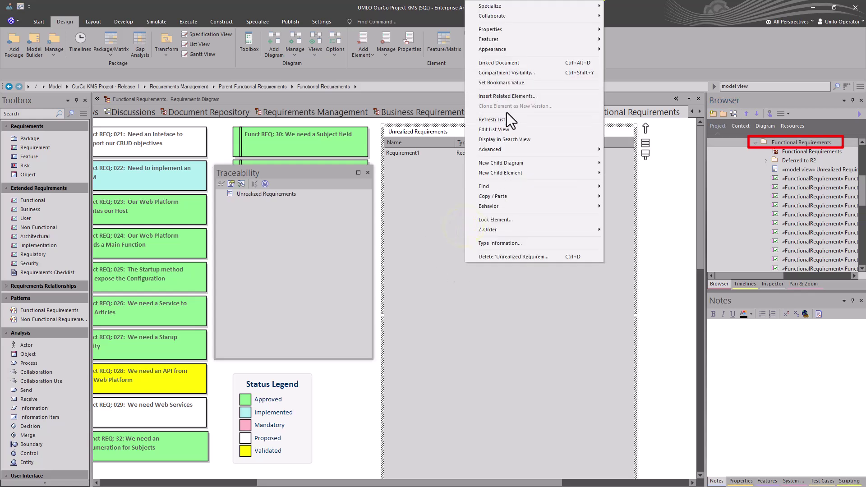
click(492, 119)
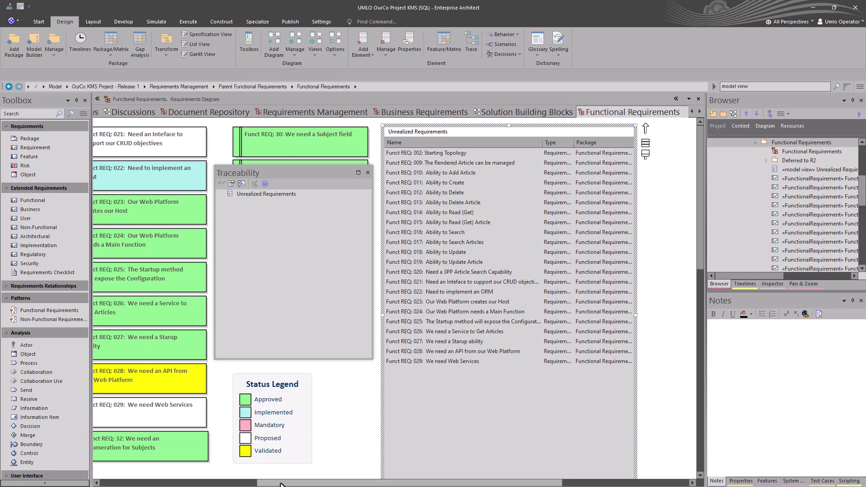
Step: Review the functional requirements beside the Unrealized Requirements list and switch the workspace to the Common user layout
drag(280, 485, 234, 485)
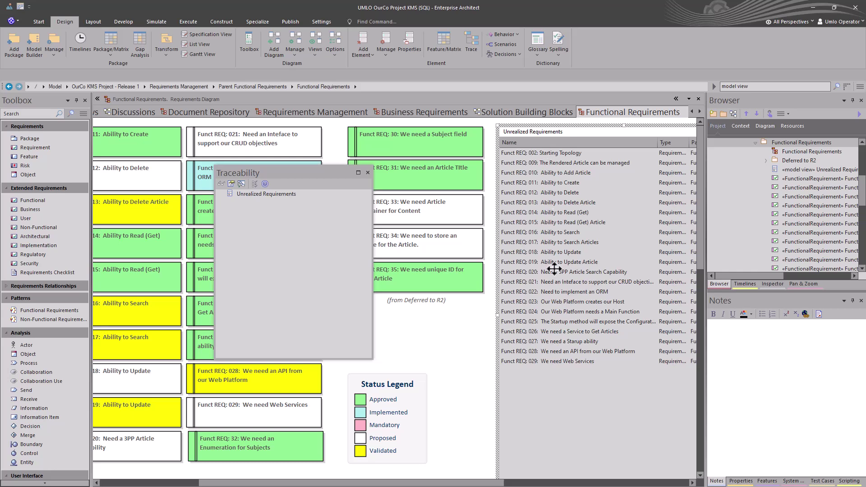
drag(456, 485, 504, 485)
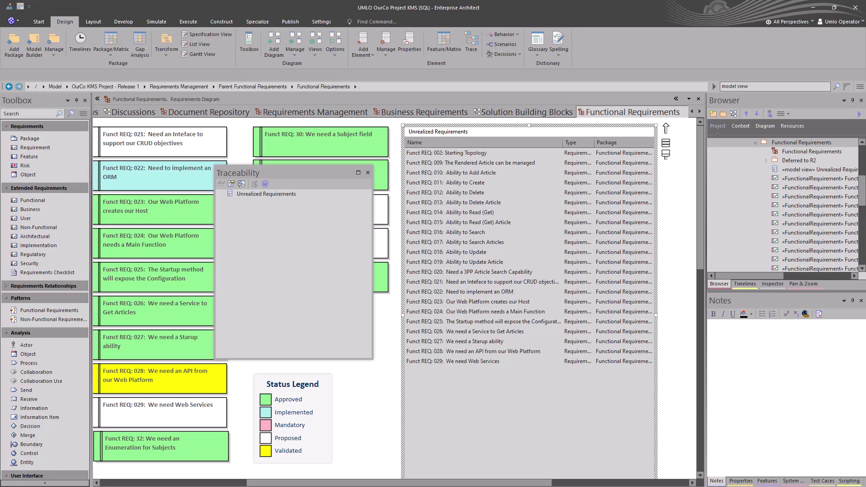
click(21, 6)
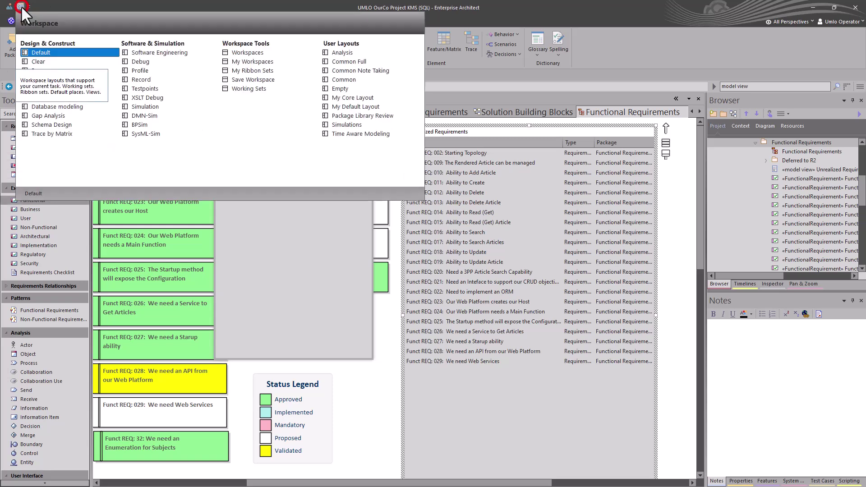
click(349, 84)
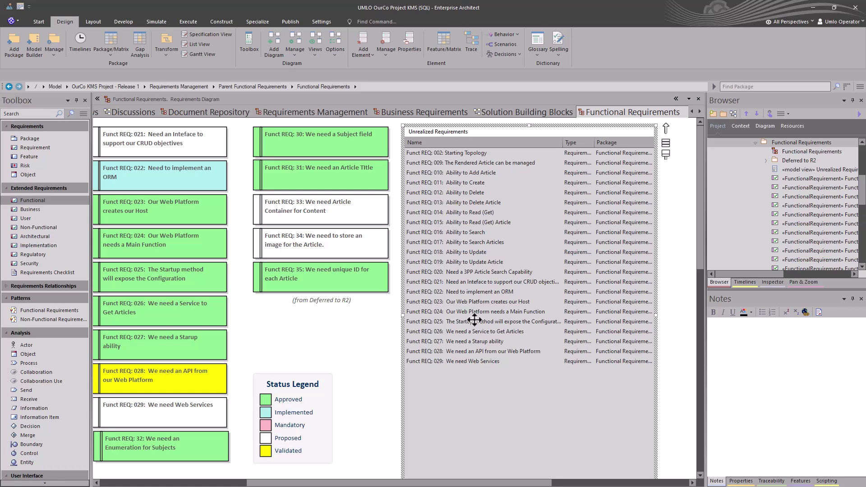
Step: Examine the Unrealized Requirements view's SQL source beside its list, highlighting the #Package# value in the Package_ID condition
double_click(472, 132)
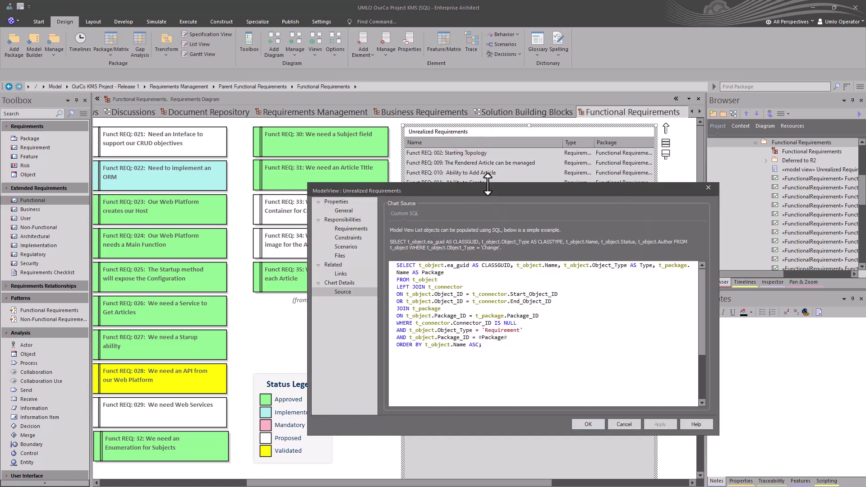
drag(488, 188, 263, 111)
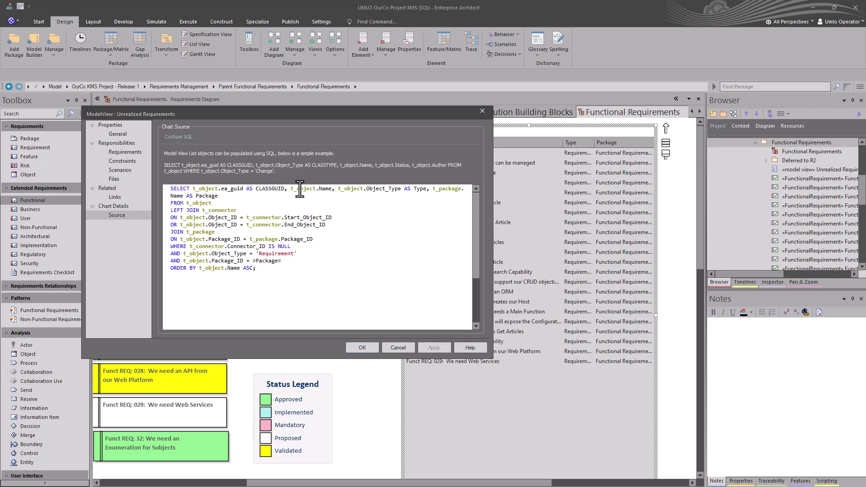
drag(345, 115, 270, 173)
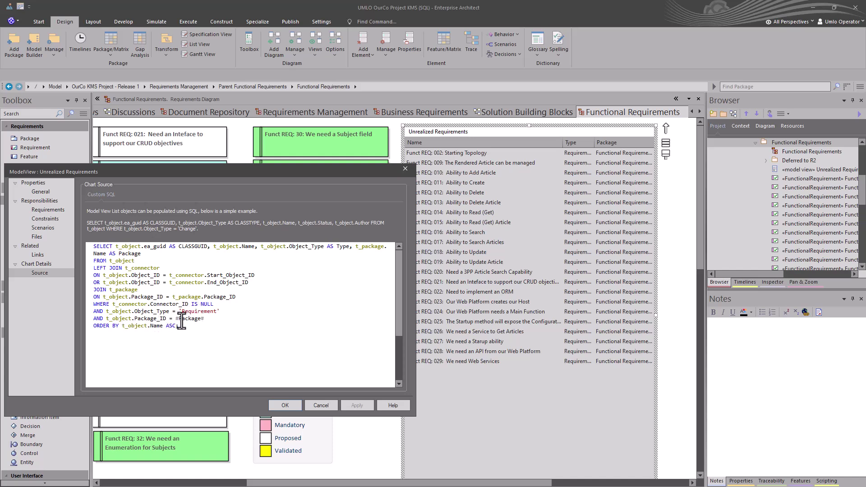
drag(175, 322, 203, 322)
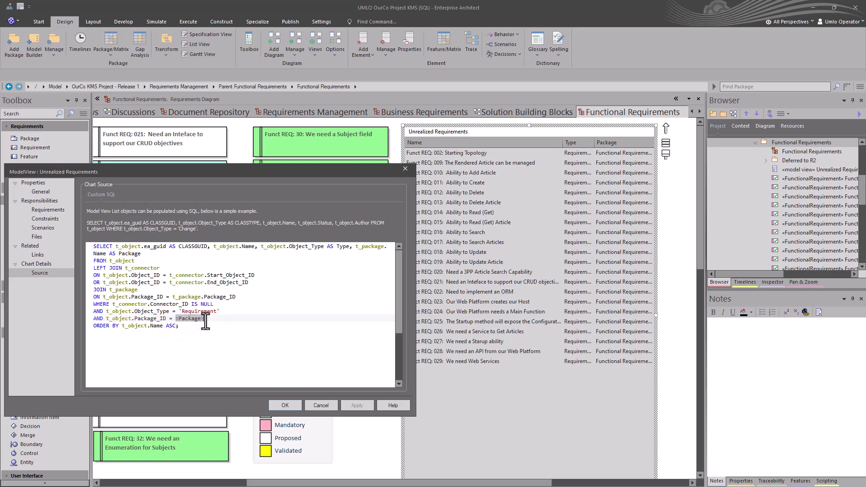
Step: Close the Unrealized Requirements source without editing the query and open the Main Coverpage diagram
click(204, 330)
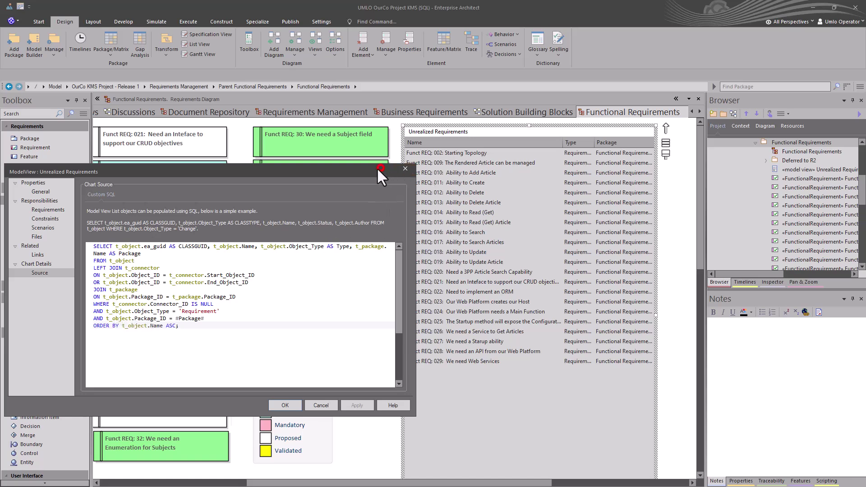
drag(379, 167, 369, 168)
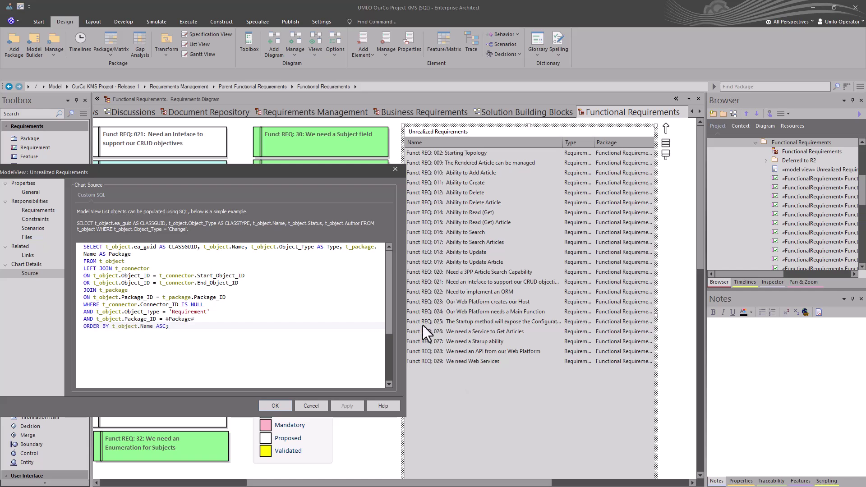
click(286, 408)
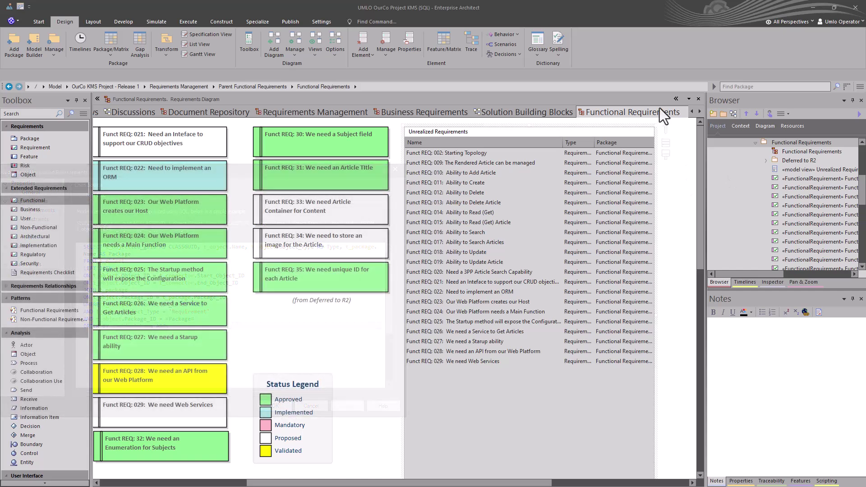
click(689, 99)
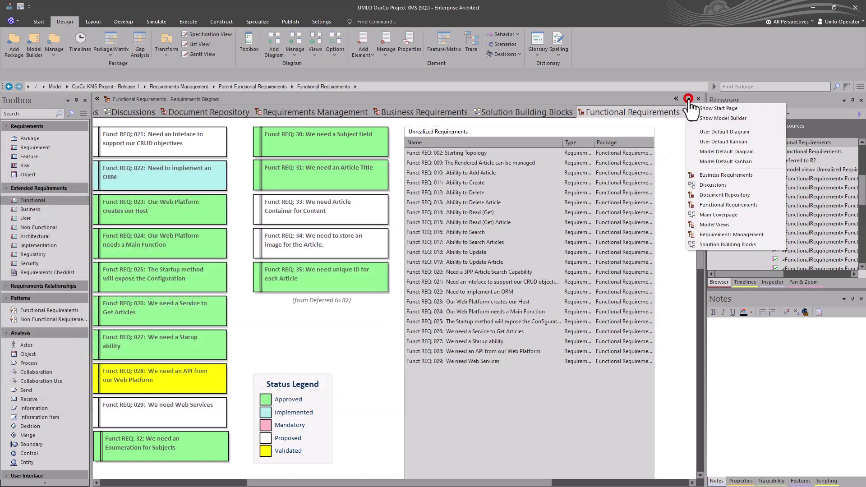
click(713, 216)
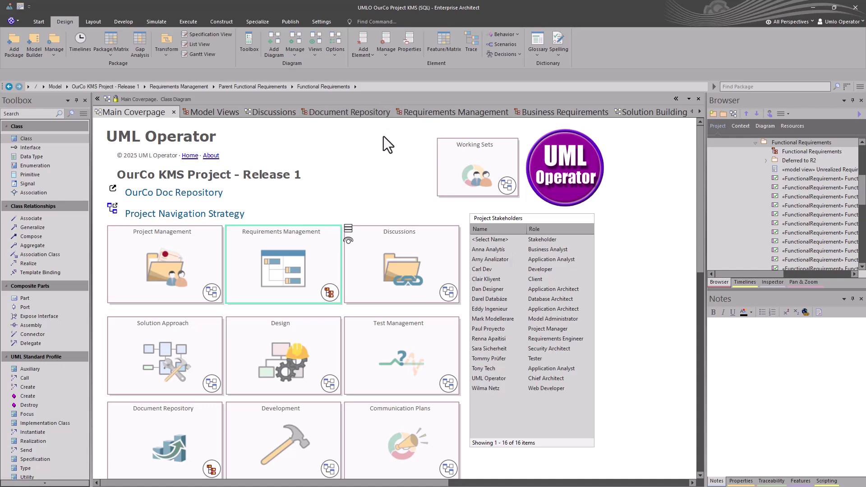
Step: Review the project authors and their roles in the People reference data, closing it without changes
click(316, 21)
click(269, 43)
click(240, 43)
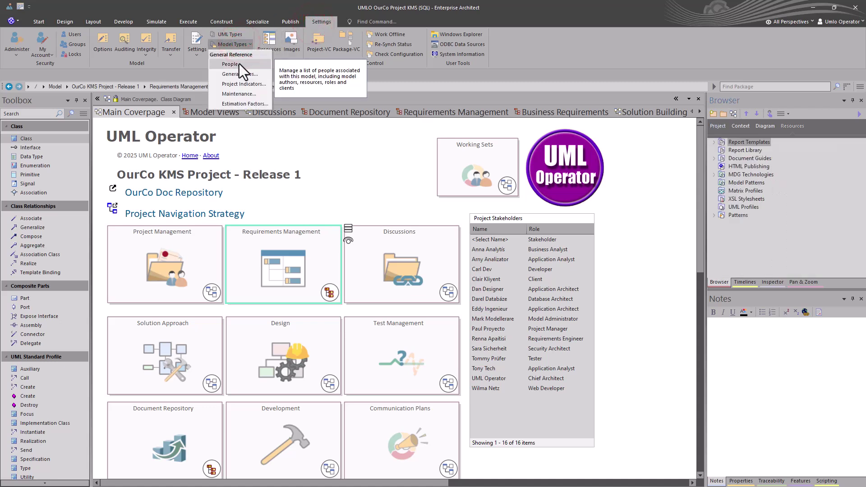
click(239, 63)
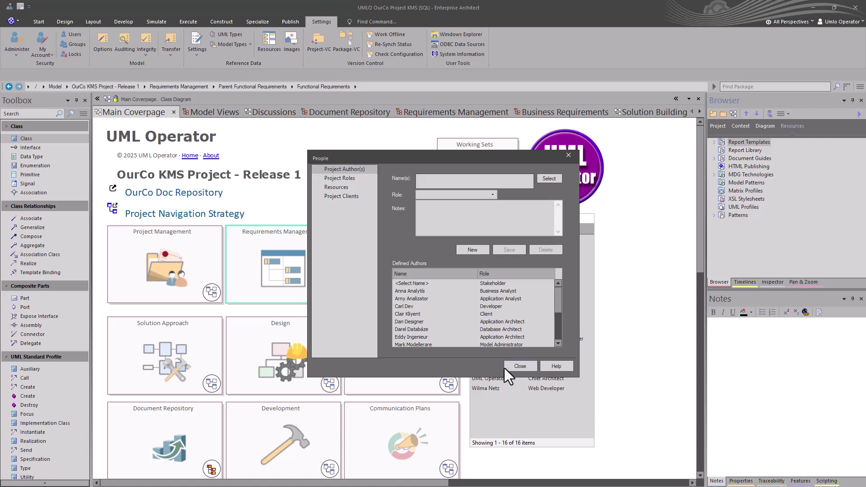
click(522, 367)
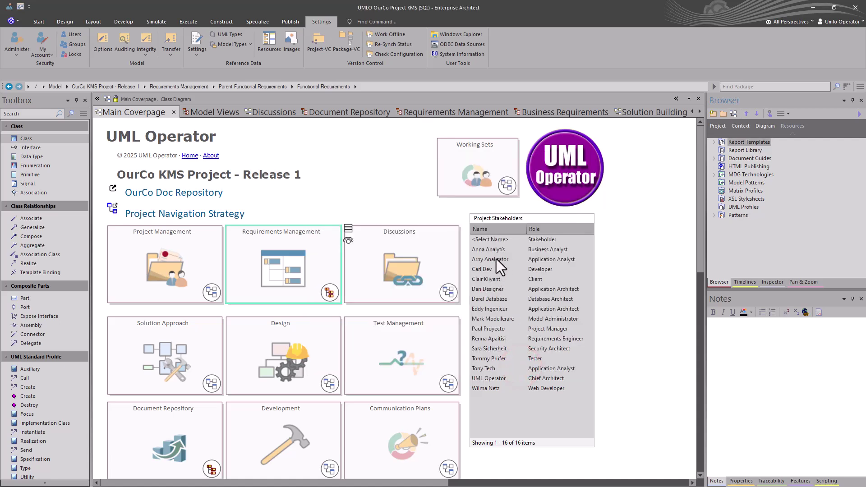
Step: Examine the Project Stakeholders model view's SQL source, highlighting the t_authors table, and close it unchanged
double_click(504, 234)
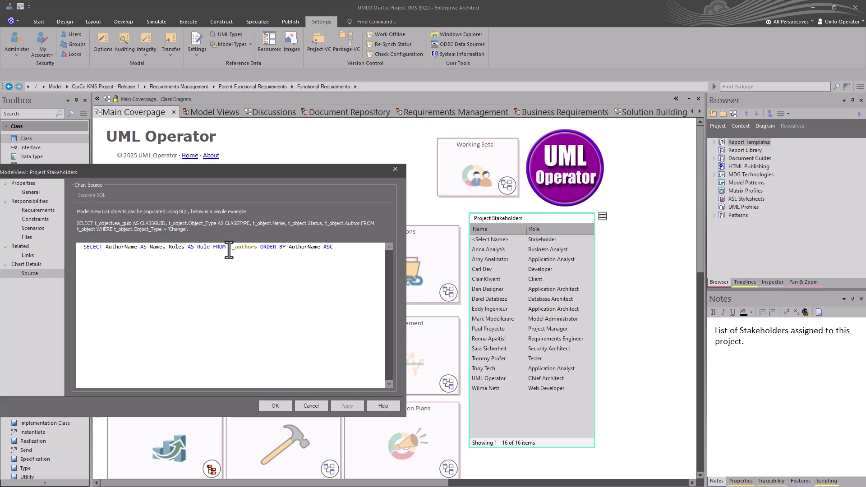
drag(229, 249, 257, 251)
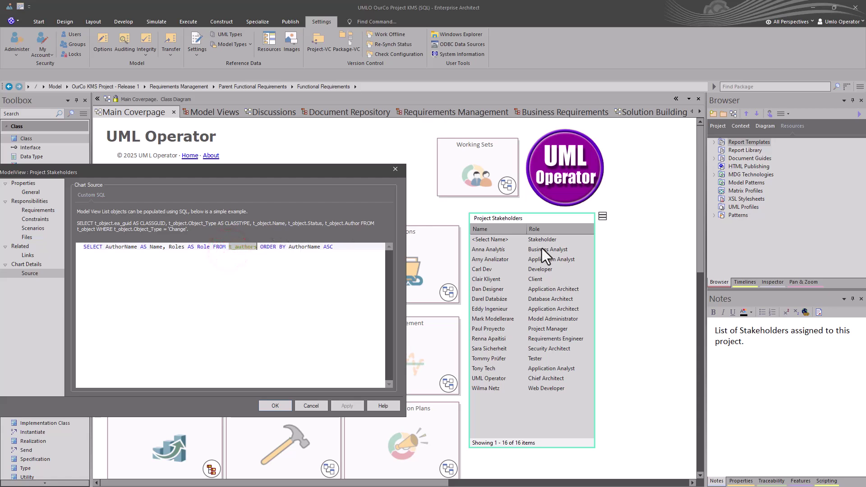
click(285, 407)
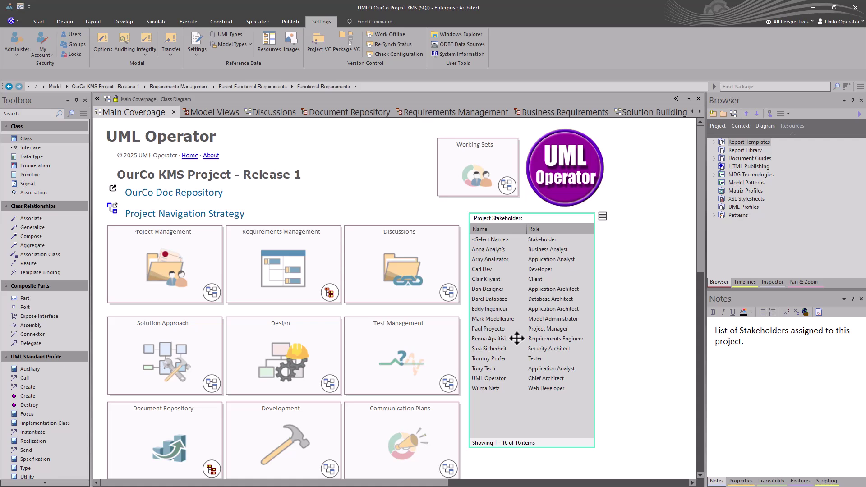
double_click(517, 227)
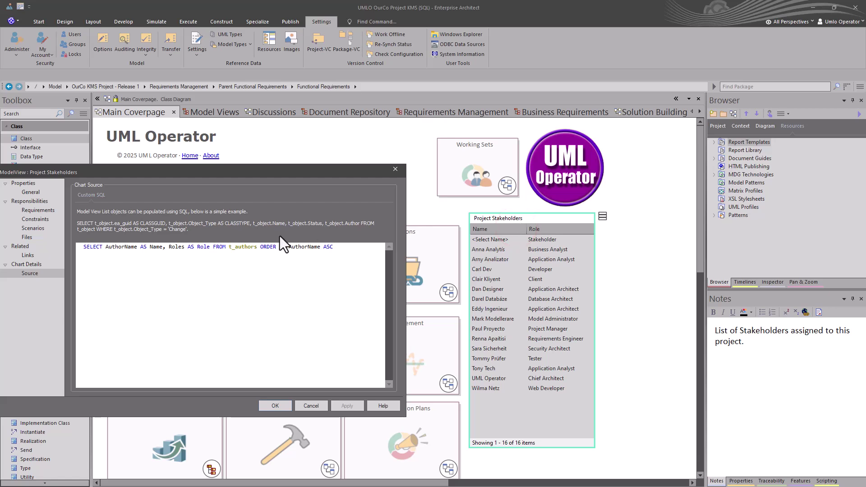
click(309, 408)
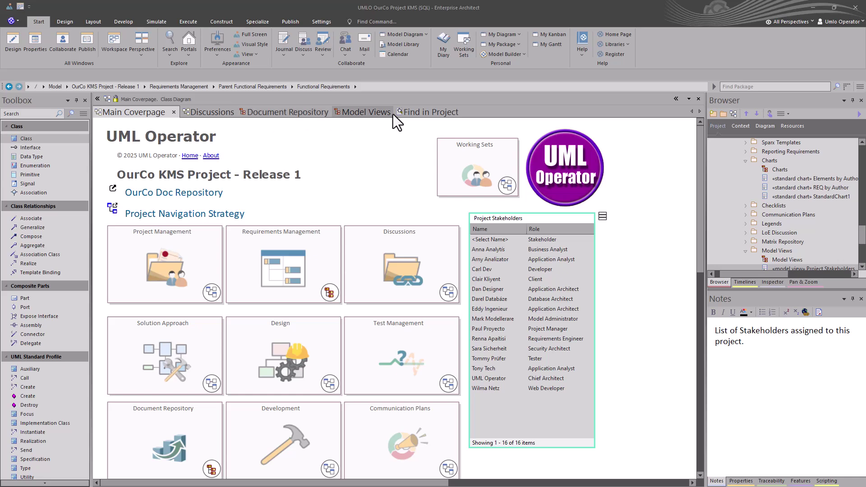
Step: Examine the Utility - Find Diagrams search query in Find in Project, highlighting its Now macro, and close the search
click(408, 112)
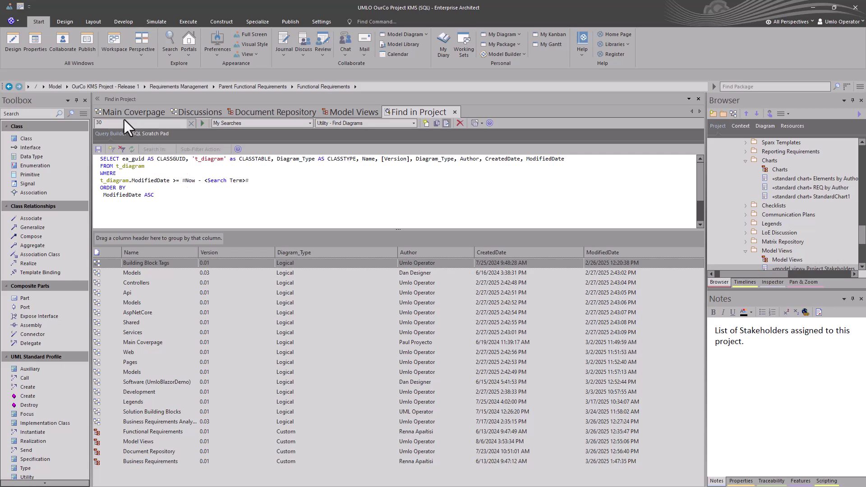
double_click(190, 180)
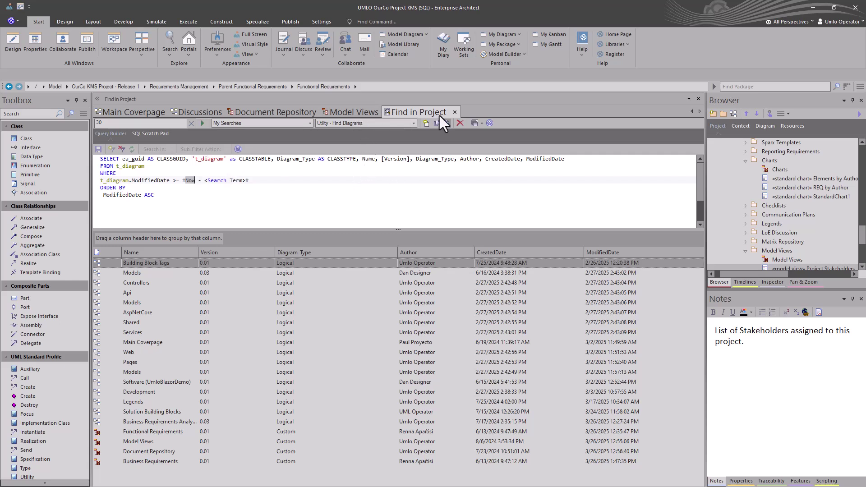
click(455, 111)
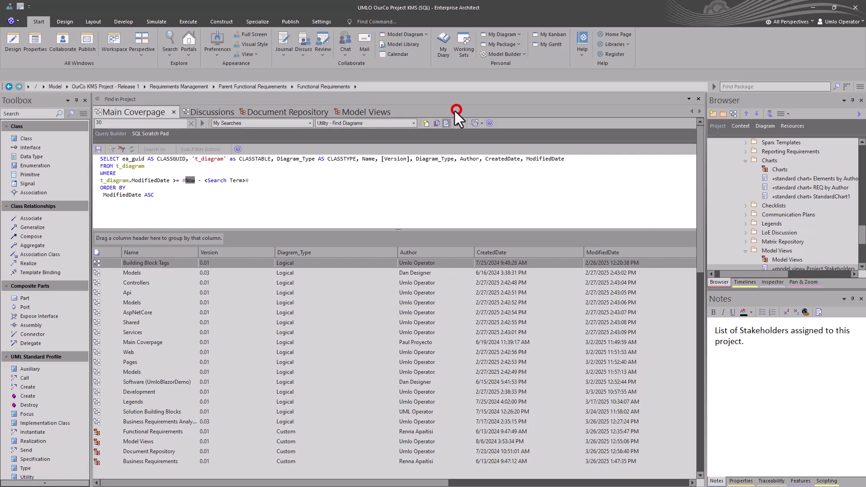
Step: Open the Model Views dashboard and examine where the Model View element is offered, including under Dynamic Viewpoints, without adding one
click(373, 112)
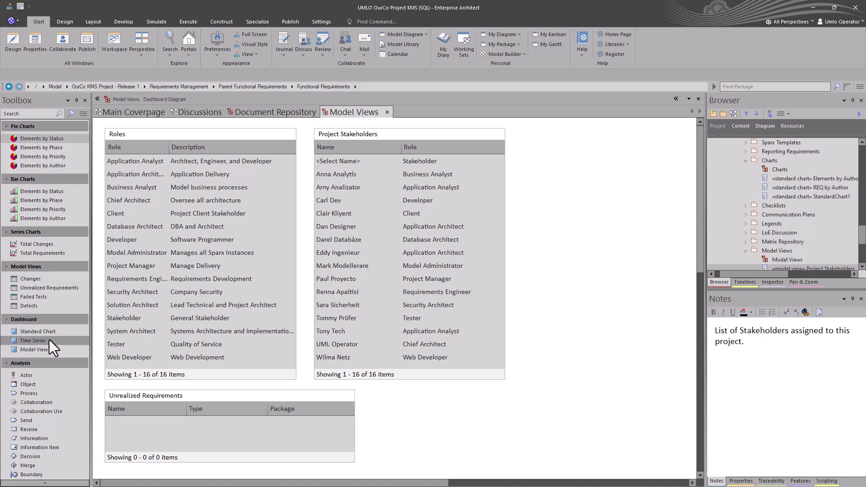
click(42, 352)
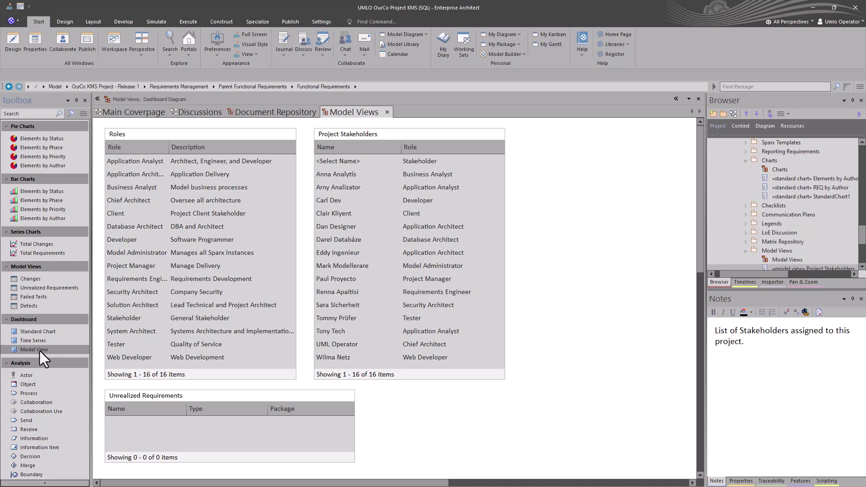
click(407, 398)
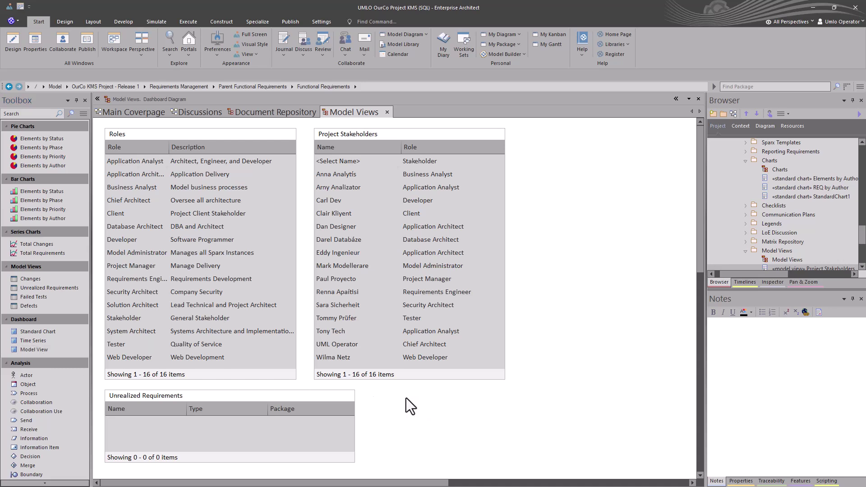
key(space)
mouse_move(440, 371)
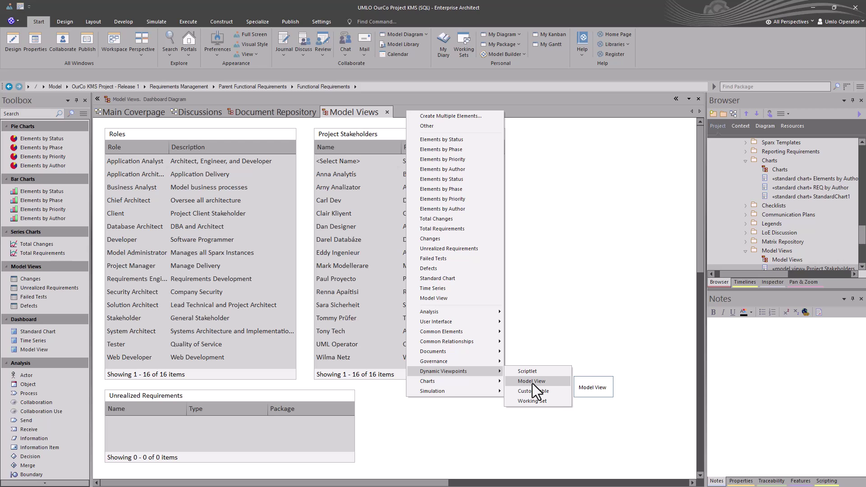
click(408, 440)
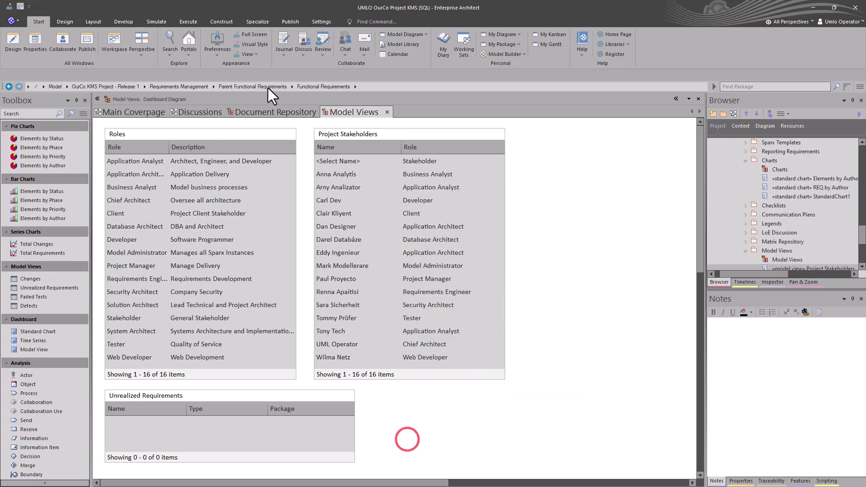
Step: On the Main Coverpage, collapse the UML Standard Profile toolbox group and expand Dynamic Viewpoints to find the Model View element
click(139, 113)
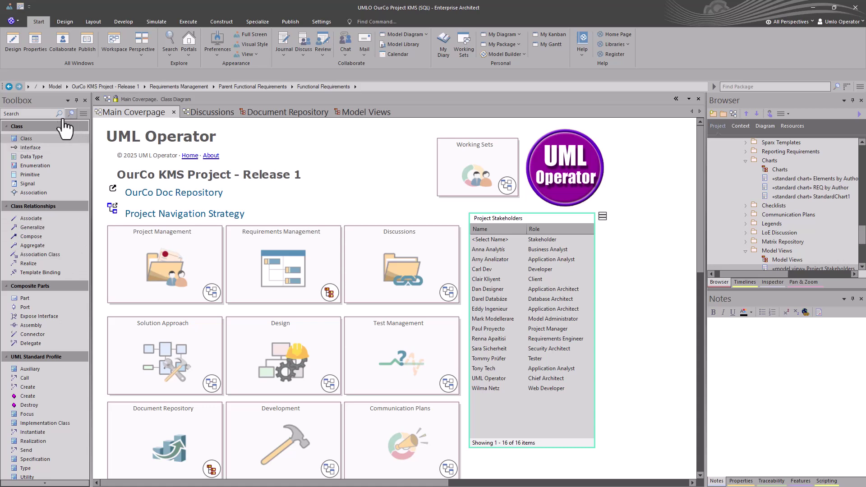
scroll(55, 343, down, 2)
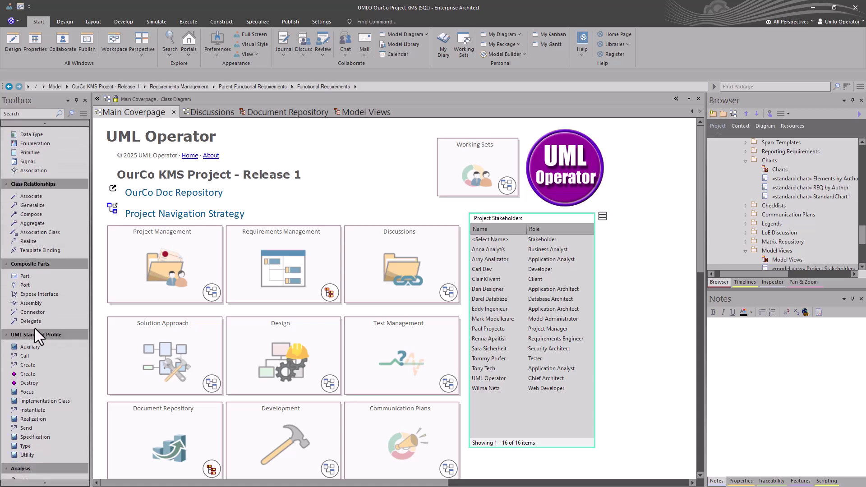
click(7, 332)
scroll(34, 374, down, 8)
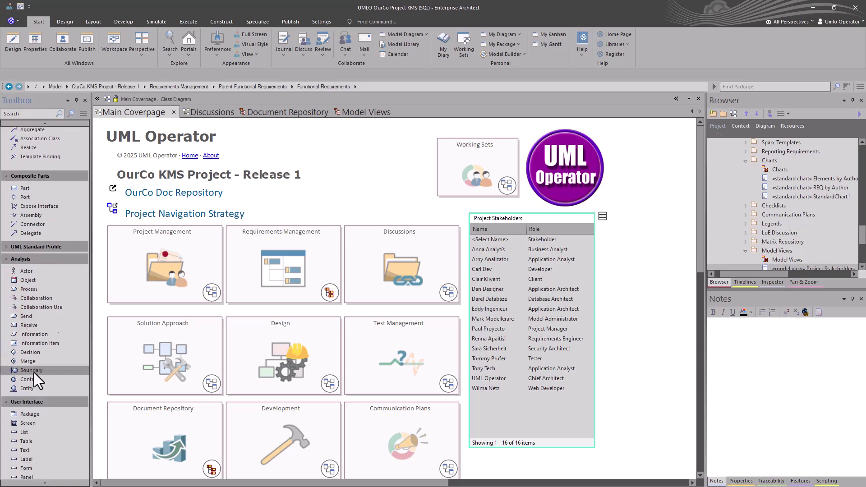
scroll(75, 385, down, 3)
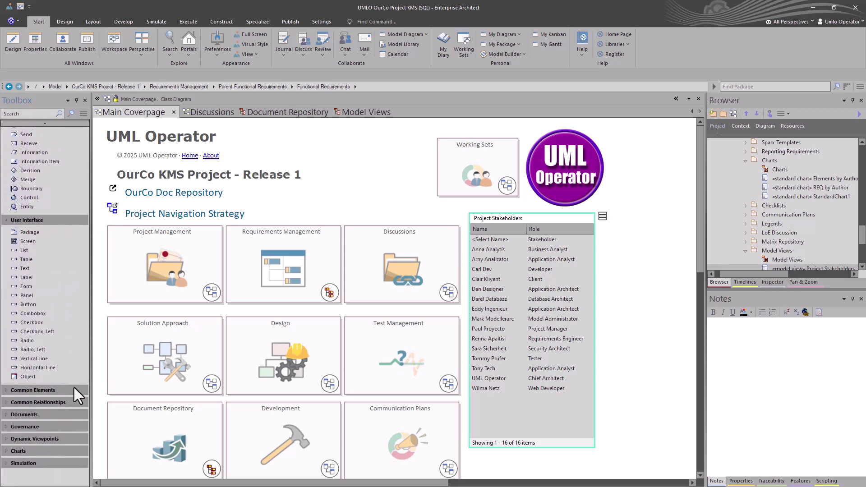
click(6, 438)
scroll(11, 440, down, 1)
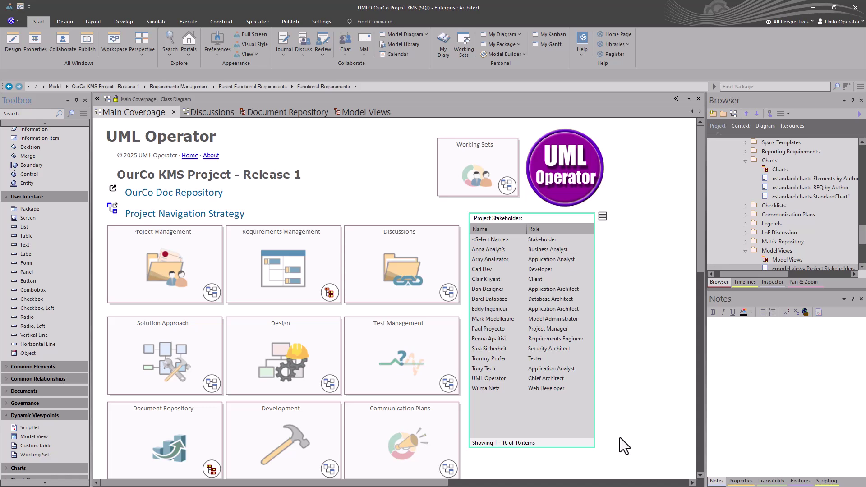
Step: Check where the Model View element is offered in the toolboxes of the Discussions and Document Repository diagrams
click(205, 117)
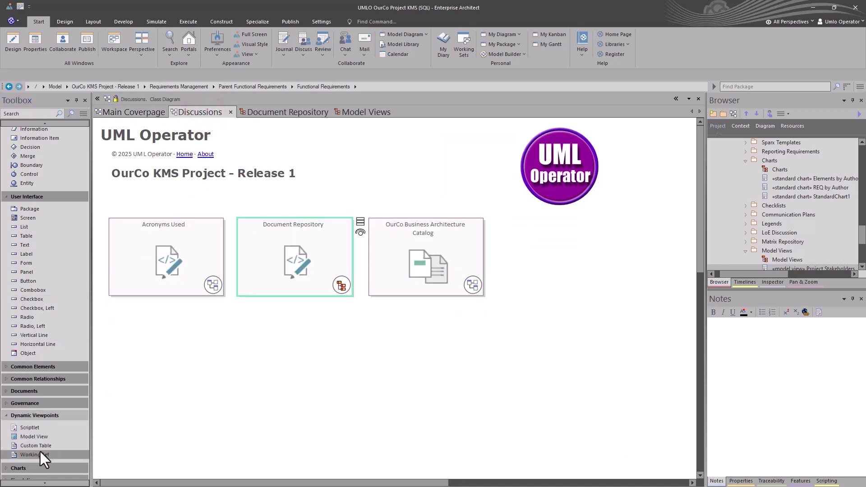
click(288, 110)
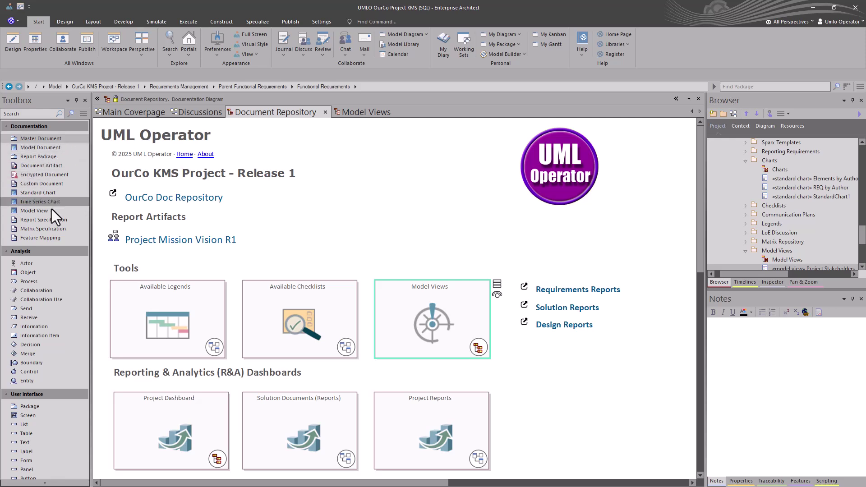
scroll(67, 271, down, 1)
scroll(68, 347, down, 5)
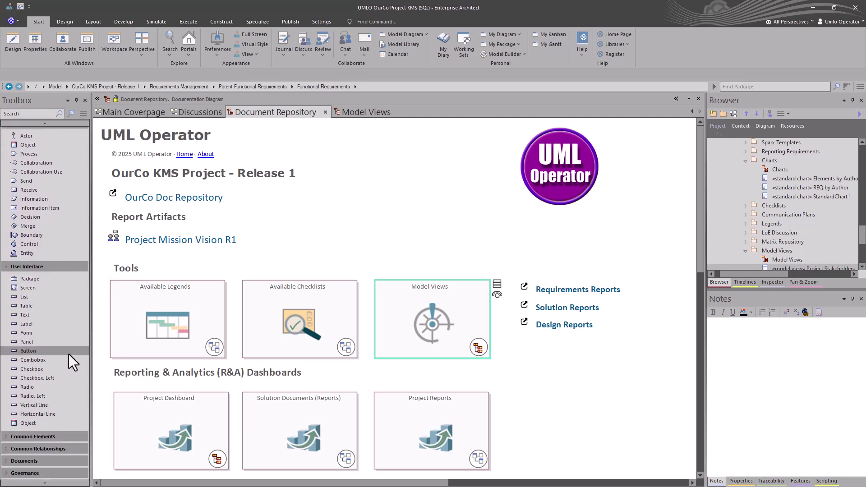
scroll(50, 416, down, 1)
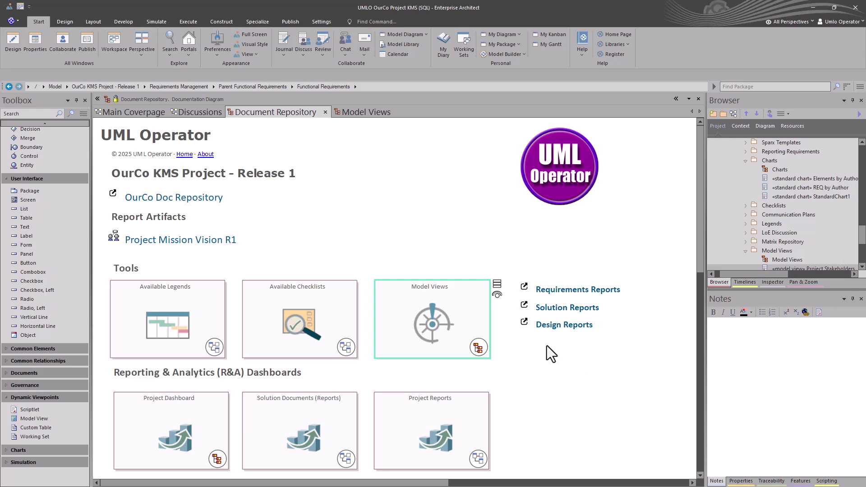
Step: Add a Dynamic Viewpoints Model View element to the Model Views dashboard, in the empty area below Project Stakeholders
click(357, 110)
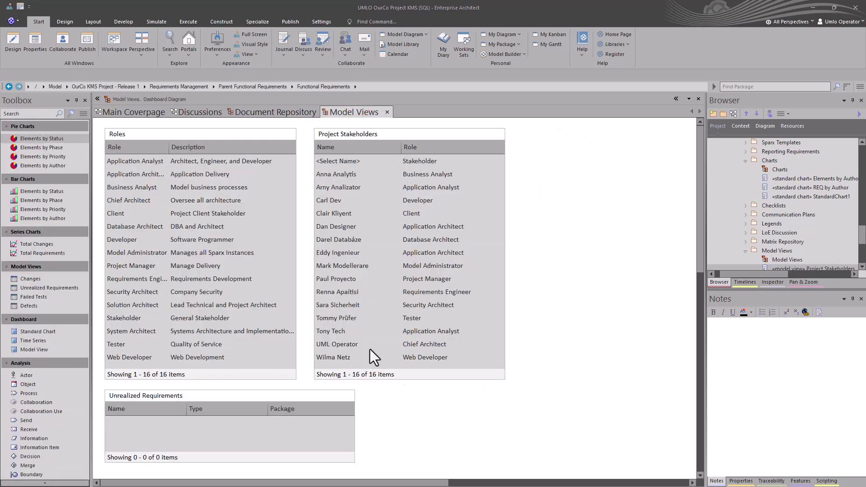
click(451, 400)
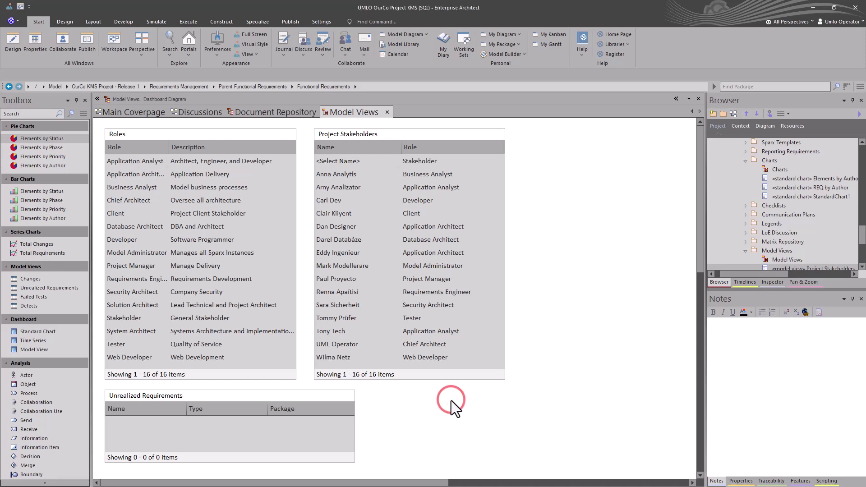
right_click(451, 401)
mouse_move(486, 373)
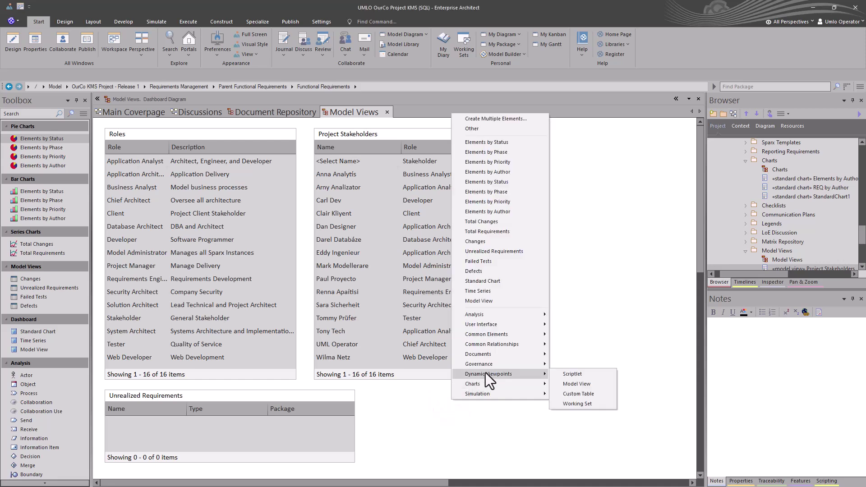
click(580, 384)
click(419, 441)
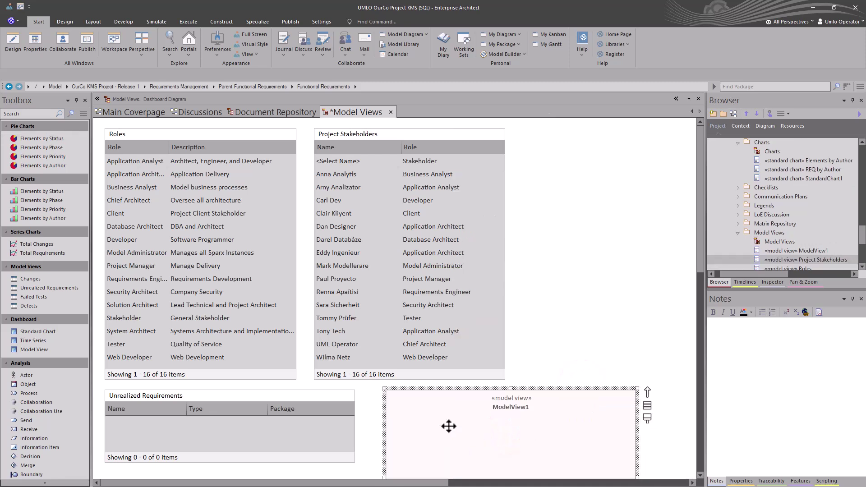
scroll(451, 426, down, 3)
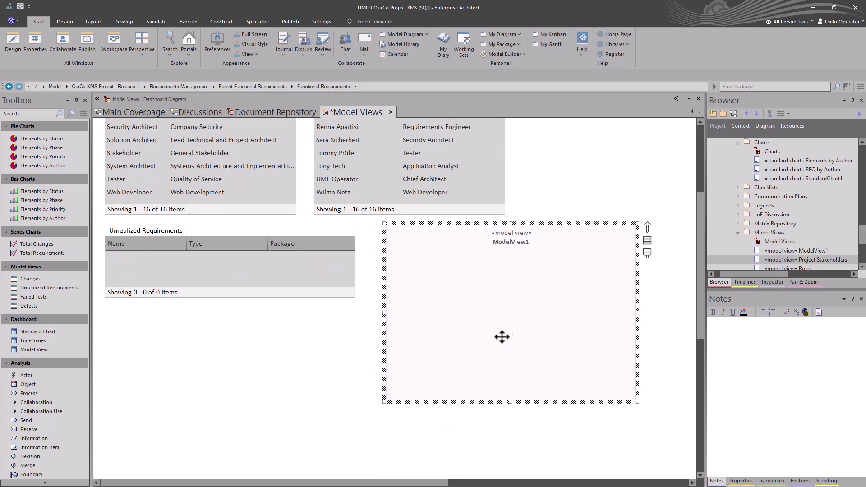
Step: Give the new model view the custom SQL source "select Object_Type as Type, Name, Author, Status from t_object where Stereotype = 'EAWorkingSet'"
click(514, 262)
double_click(505, 267)
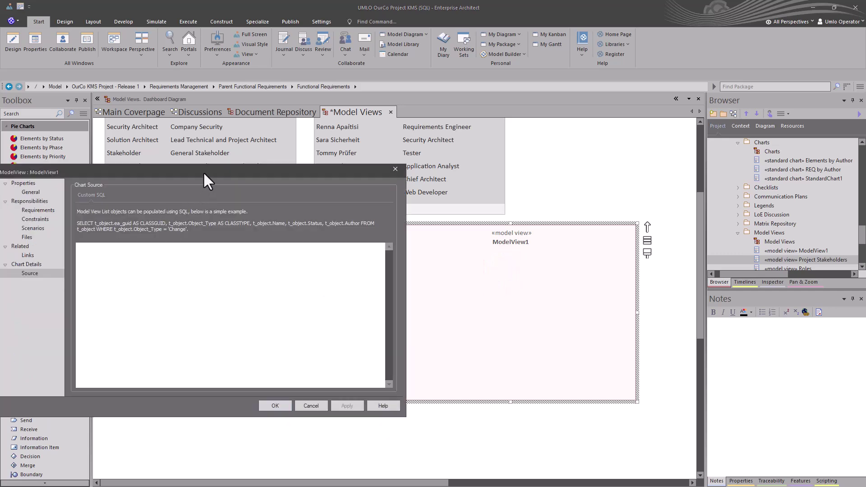
click(189, 229)
click(92, 251)
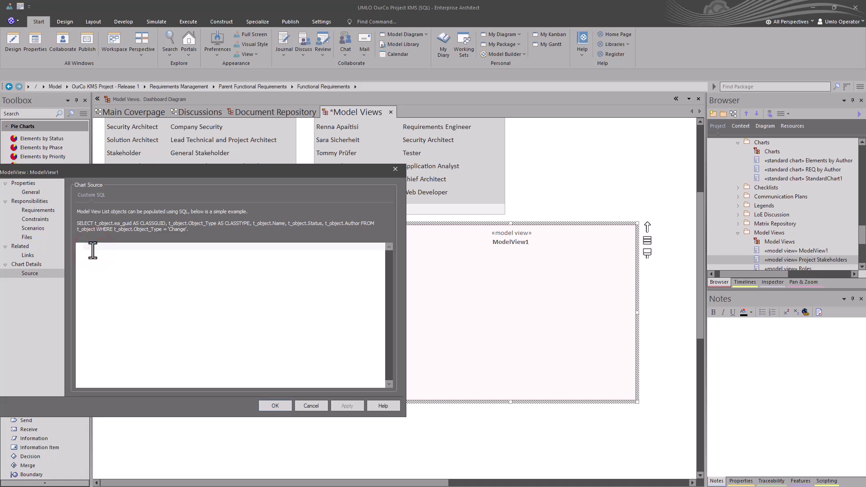
text(select Object_Type as Type, Name, Author, Status from t_object where Stereotype = 'EAWorkingSet')
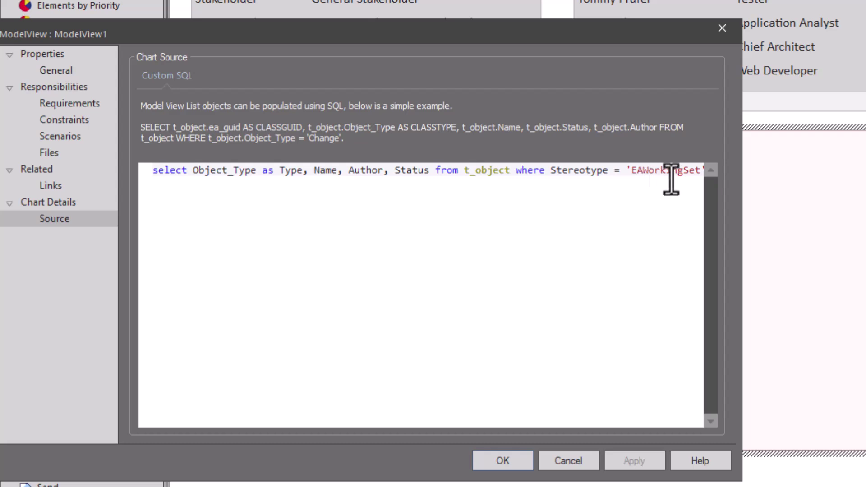
drag(195, 172, 262, 177)
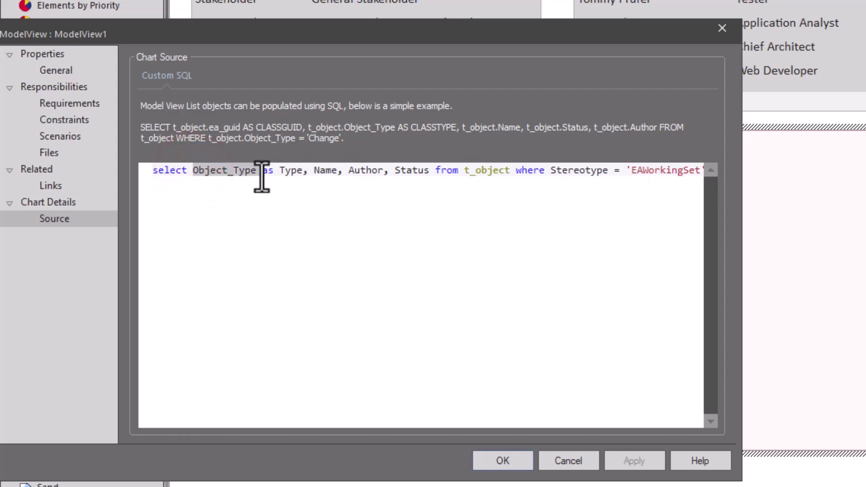
click(293, 169)
double_click(293, 169)
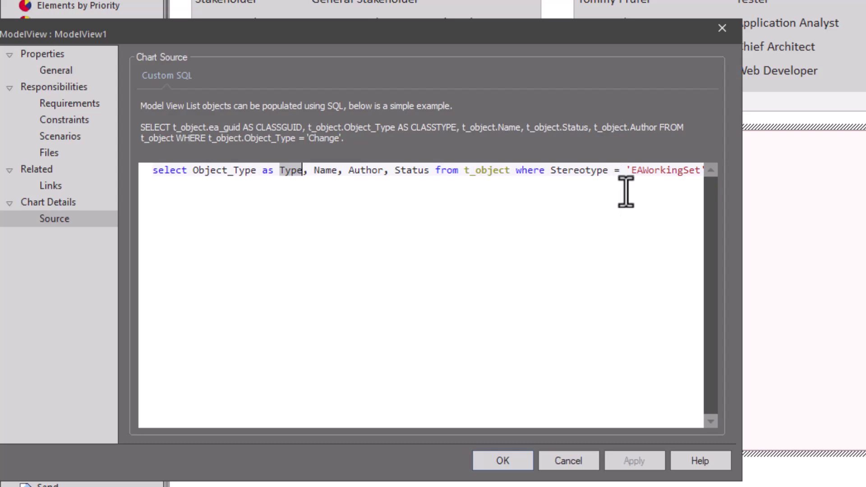
click(512, 462)
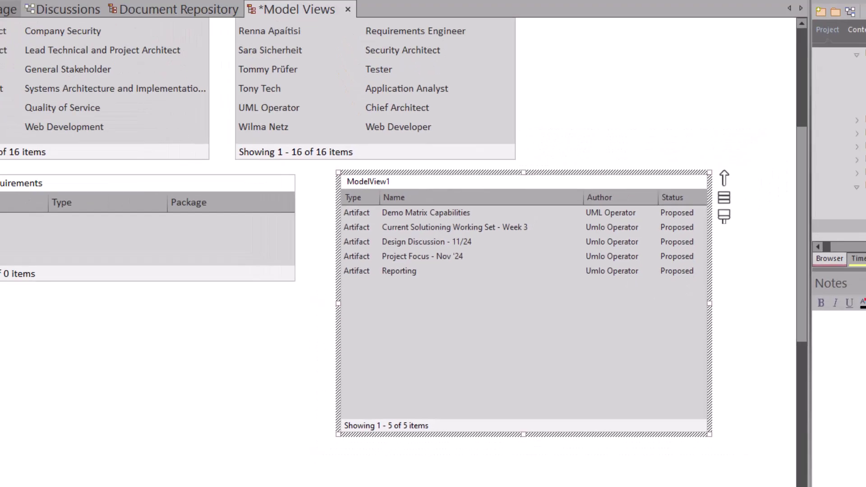
Step: Open the Working Sets diagram through its navigation cell on the Main Coverpage
click(124, 112)
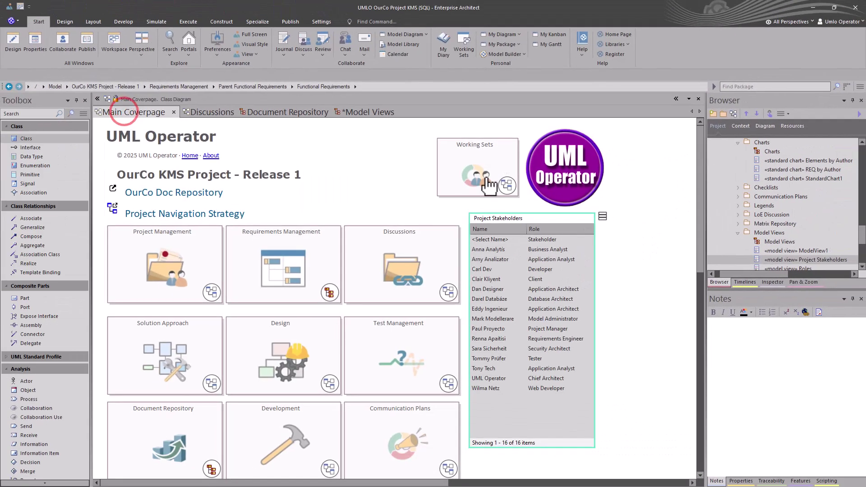
click(487, 170)
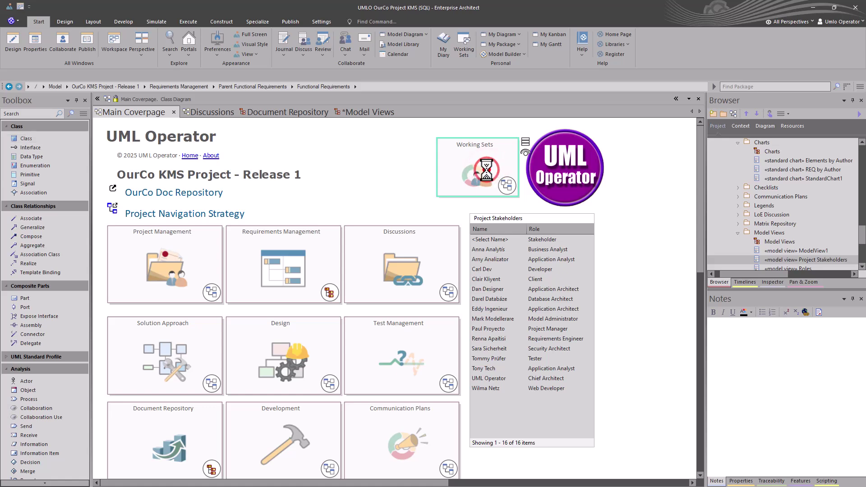
double_click(487, 169)
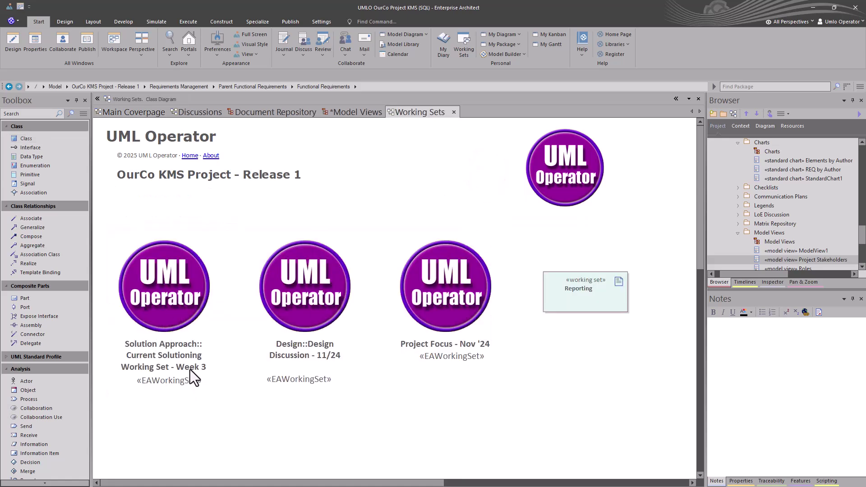
Step: Check the stereotype and available Status options in the properties of Current Solutioning Working Set - Week 3, without changing anything
right_click(175, 306)
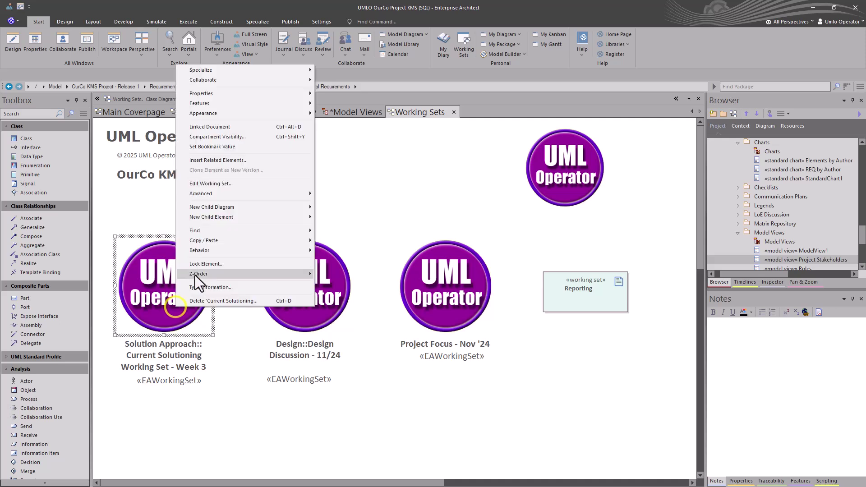
mouse_move(202, 99)
click(355, 96)
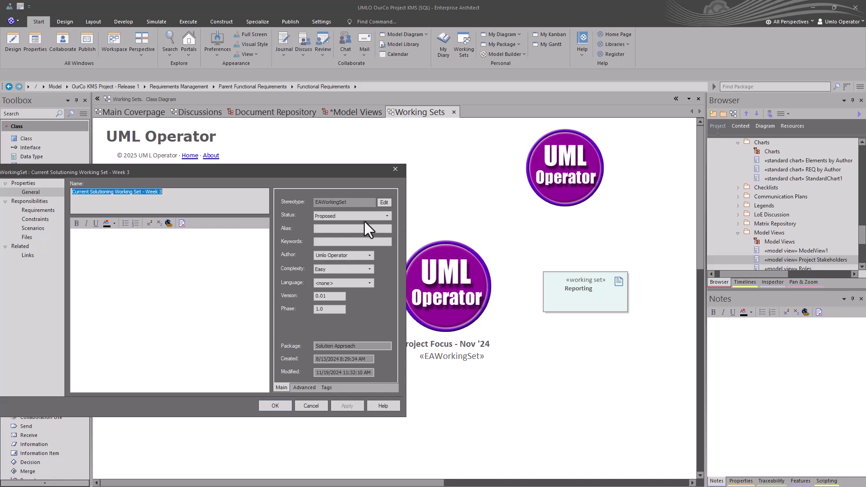
click(388, 215)
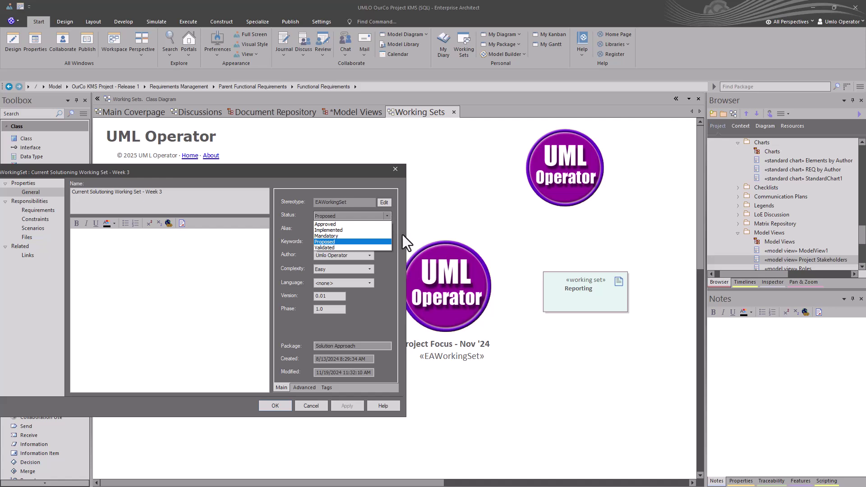
click(308, 406)
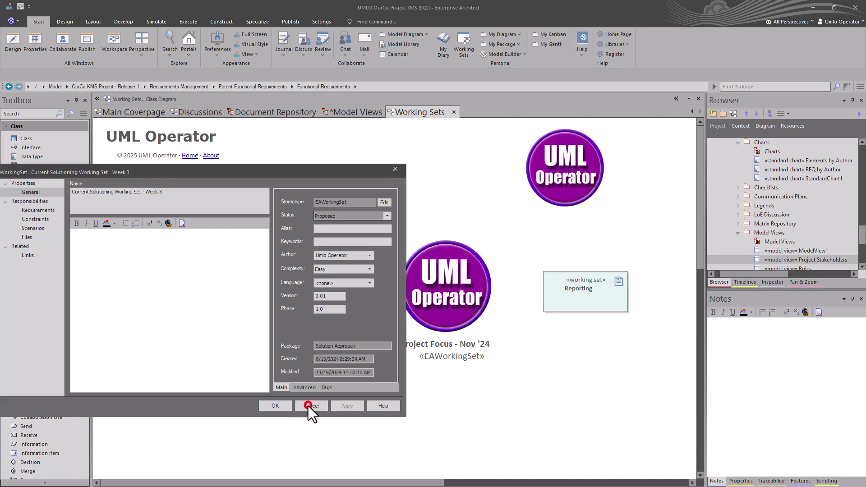
click(312, 408)
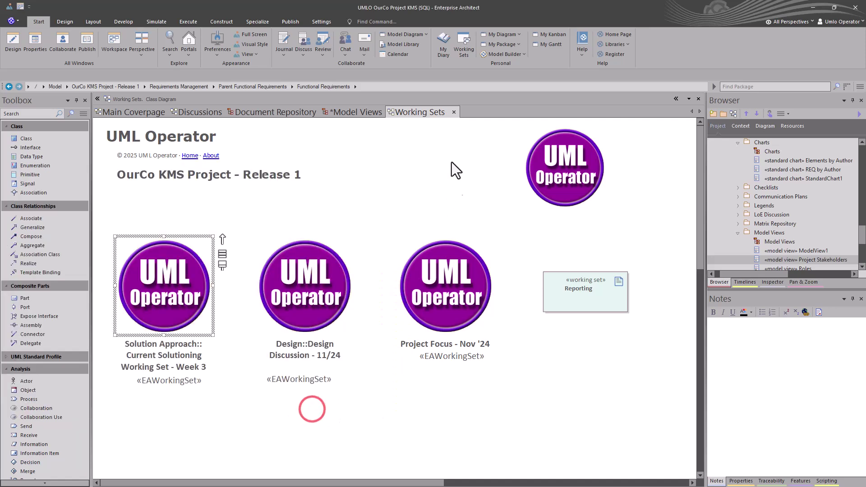
Step: Return to the Model Views dashboard and review the new model view's custom SQL, leaving it unchanged
click(361, 113)
click(448, 341)
double_click(450, 340)
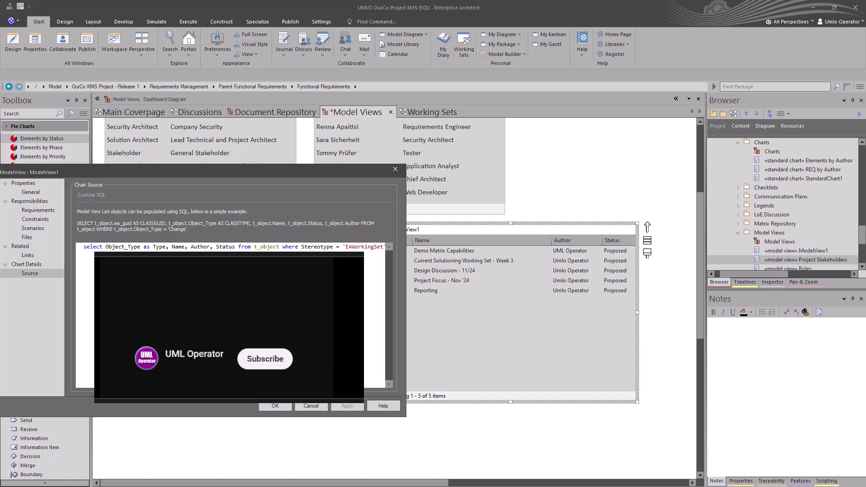
click(311, 406)
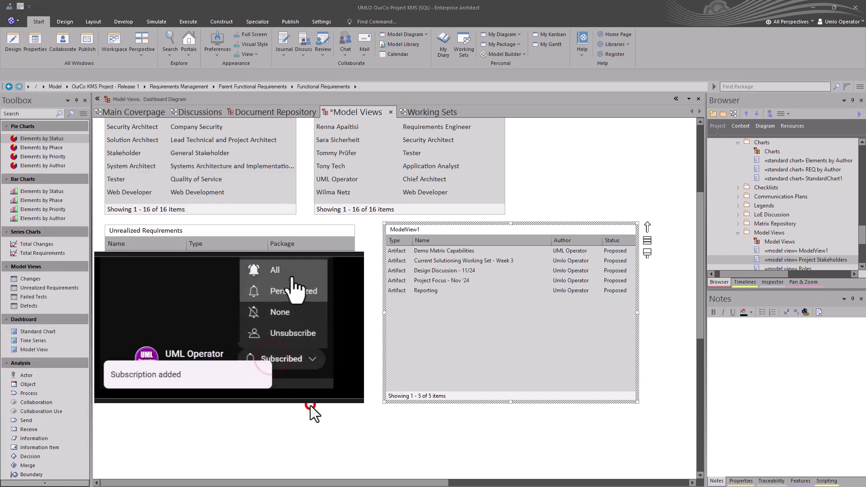
Step: Rename the new model view on the dashboard to Project Work Sets in its element properties
click(466, 232)
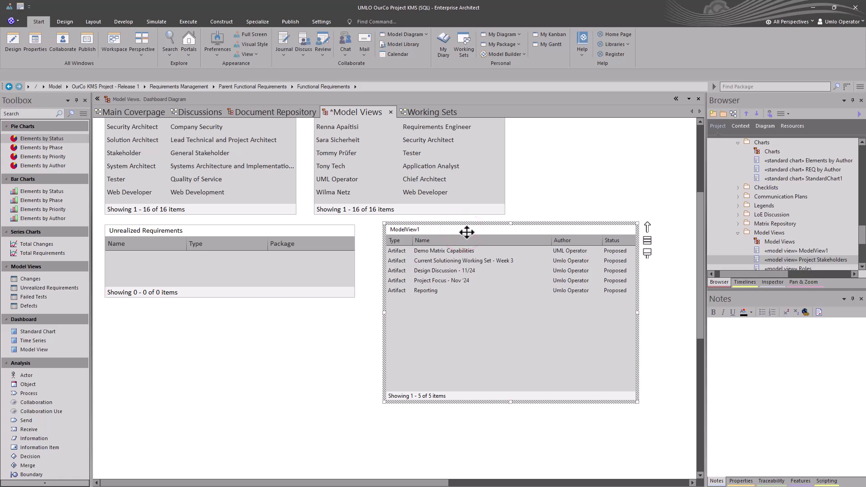
click(467, 232)
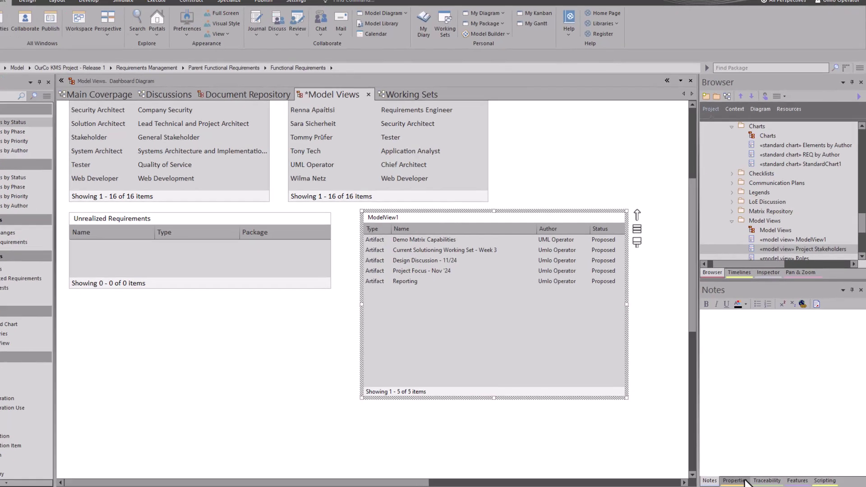
click(745, 480)
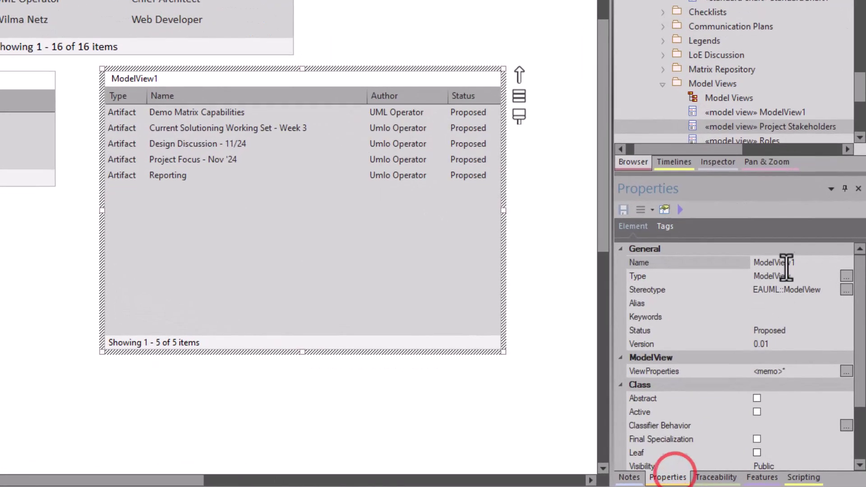
click(822, 338)
click(801, 263)
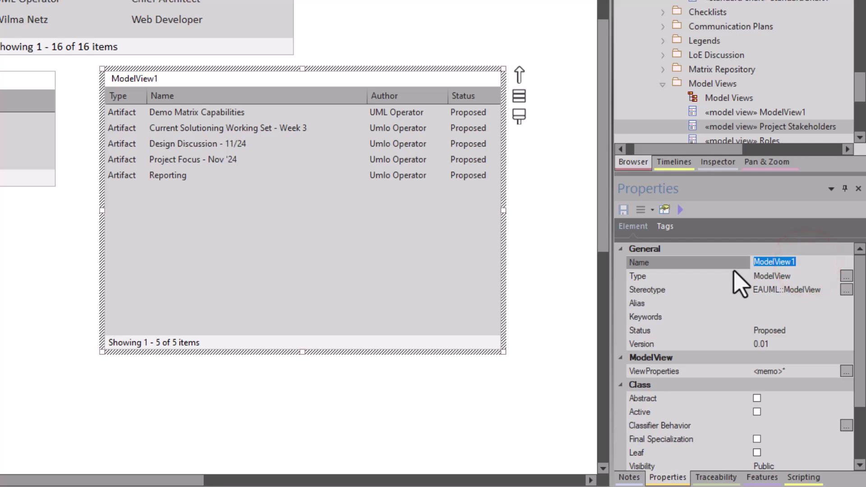
text(Wor)
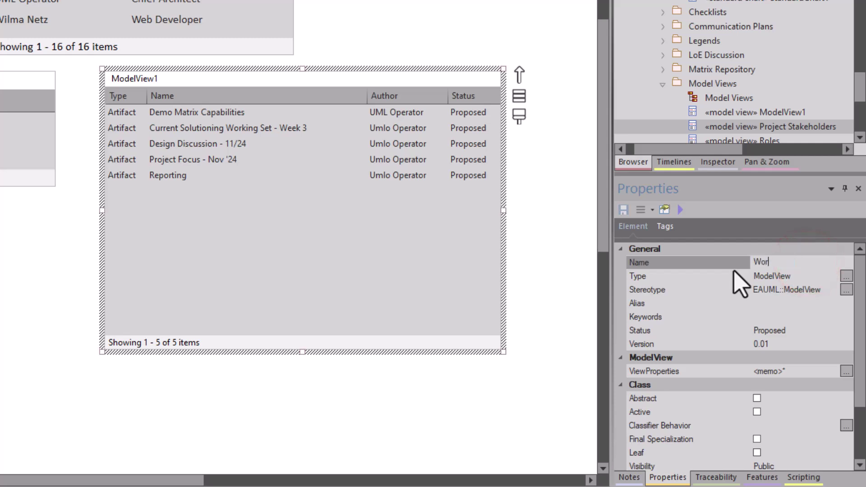
text(k Sets)
text(Proje)
text(ct)
key(Return)
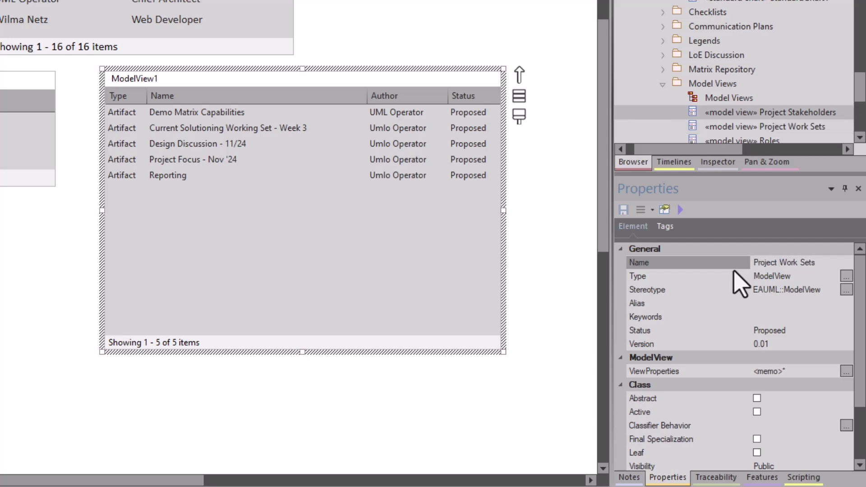
Step: Refresh the list of the Project Work Sets model view on the dashboard
click(580, 399)
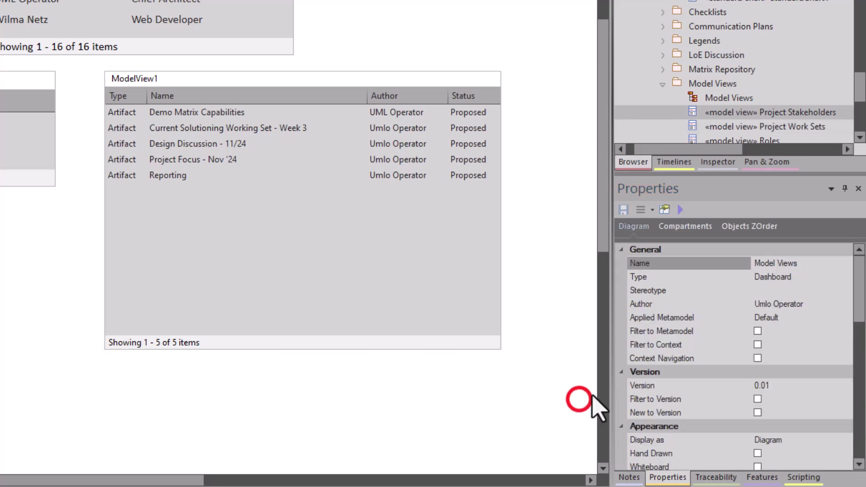
click(397, 270)
right_click(397, 271)
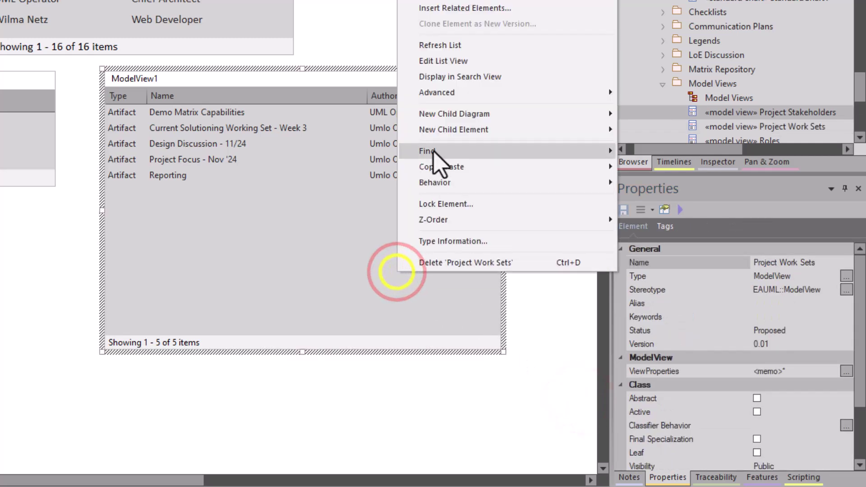
click(466, 45)
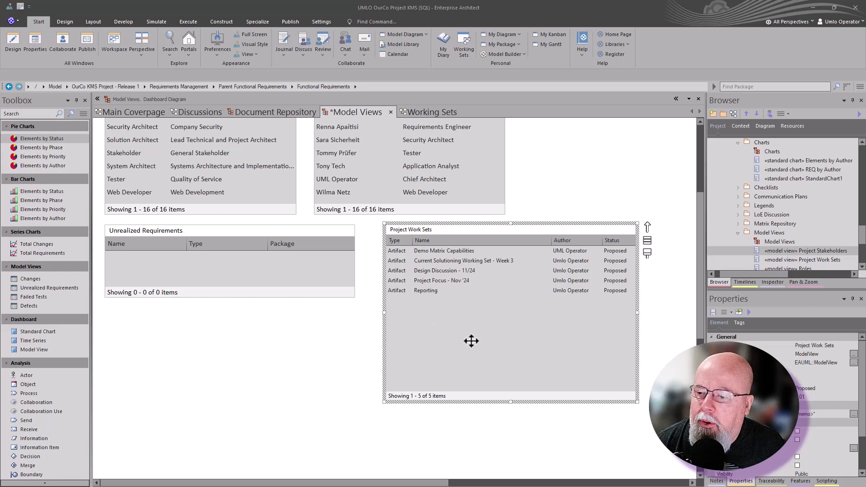
Step: Examine how the ViewProperties memo of Project Work Sets stores its SQL inside the modelview markup, without saving any edit
click(561, 351)
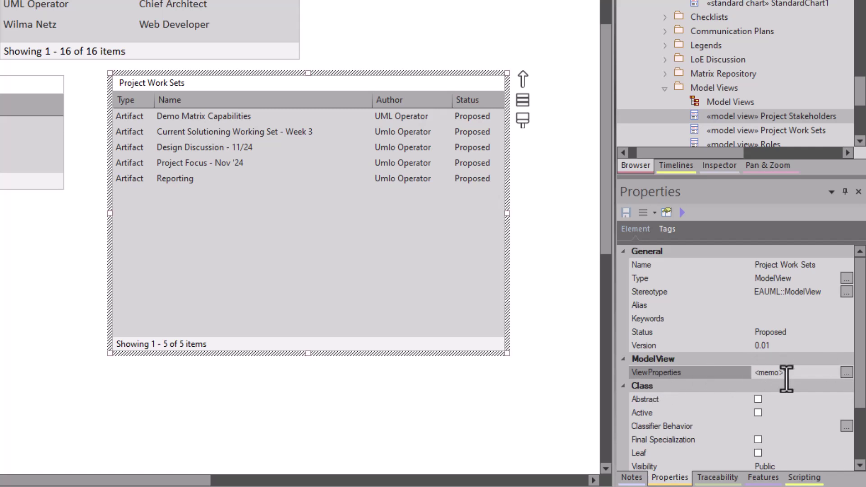
click(847, 373)
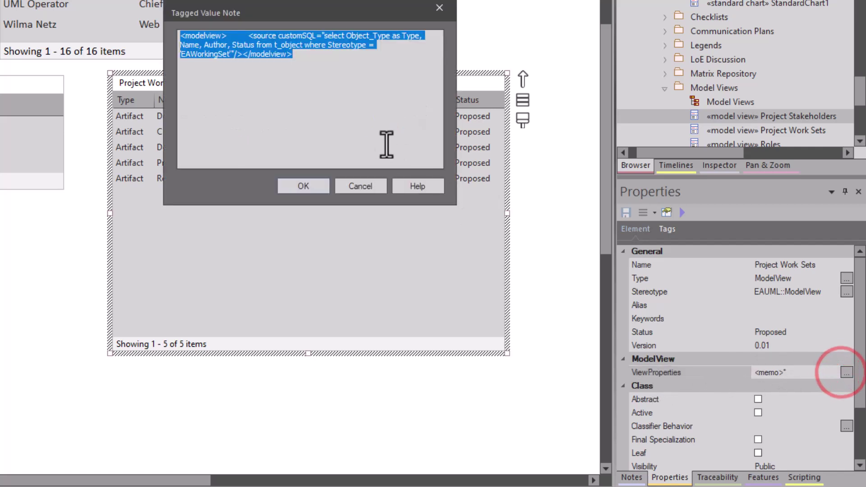
click(324, 87)
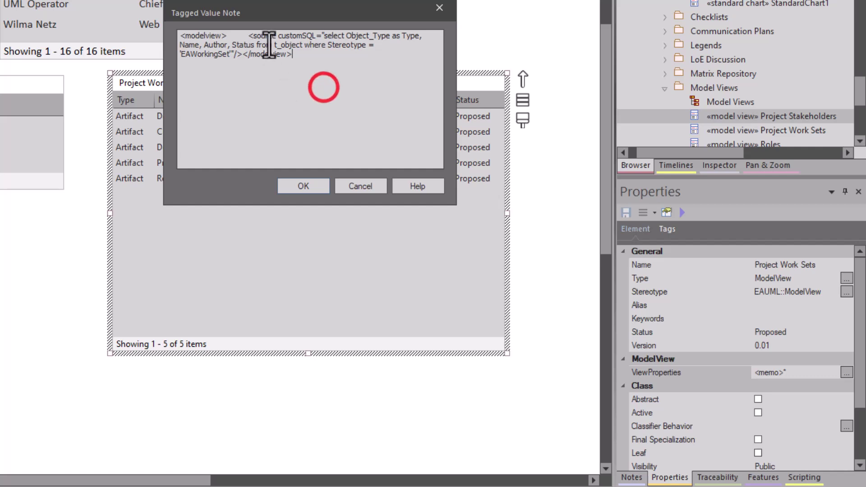
double_click(246, 36)
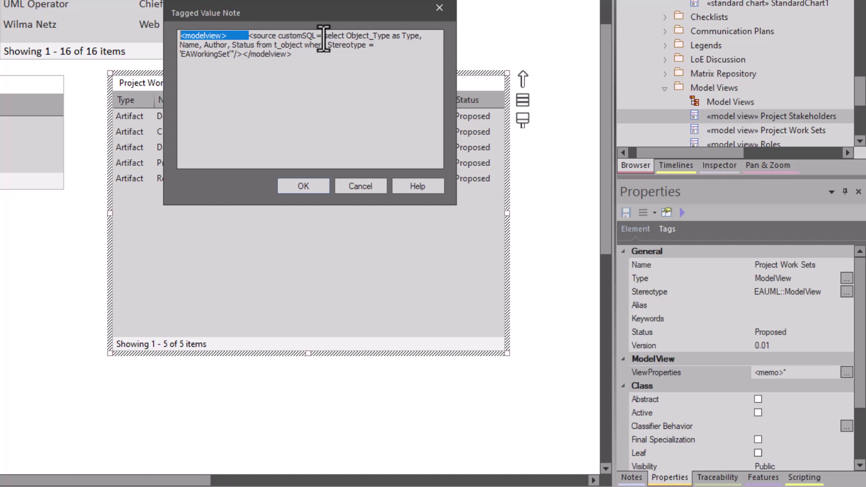
drag(324, 36, 324, 54)
click(357, 191)
Step: Compare that memo with the Custom SQL query in the chart source of Project Work Sets, leaving the query unchanged
double_click(294, 232)
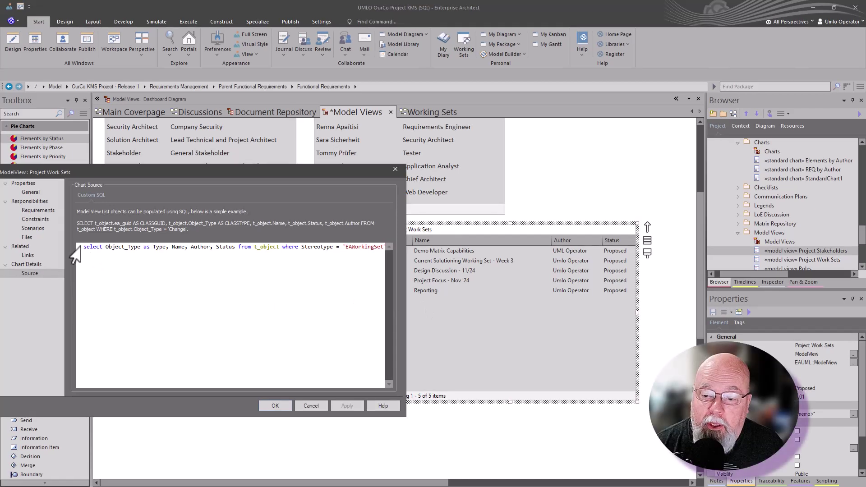
drag(83, 248, 263, 247)
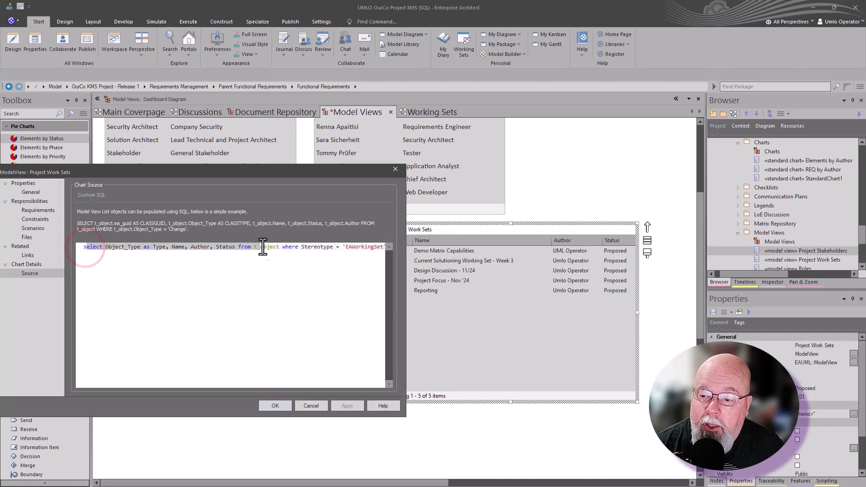
click(312, 406)
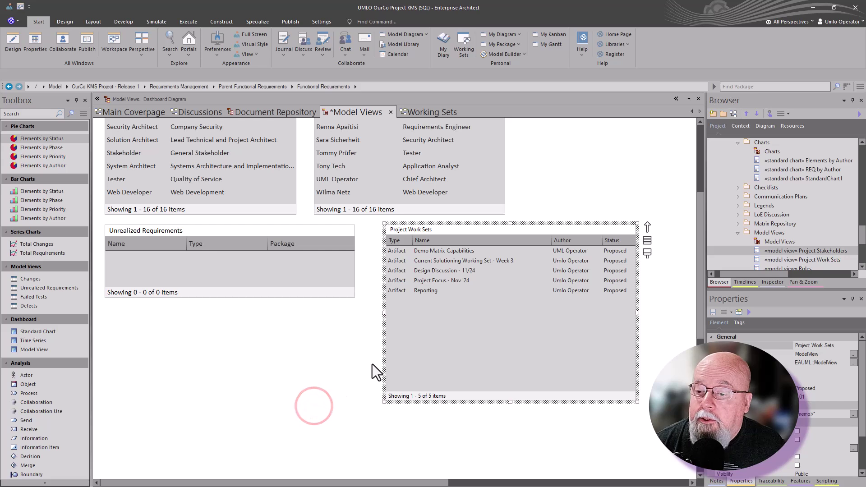